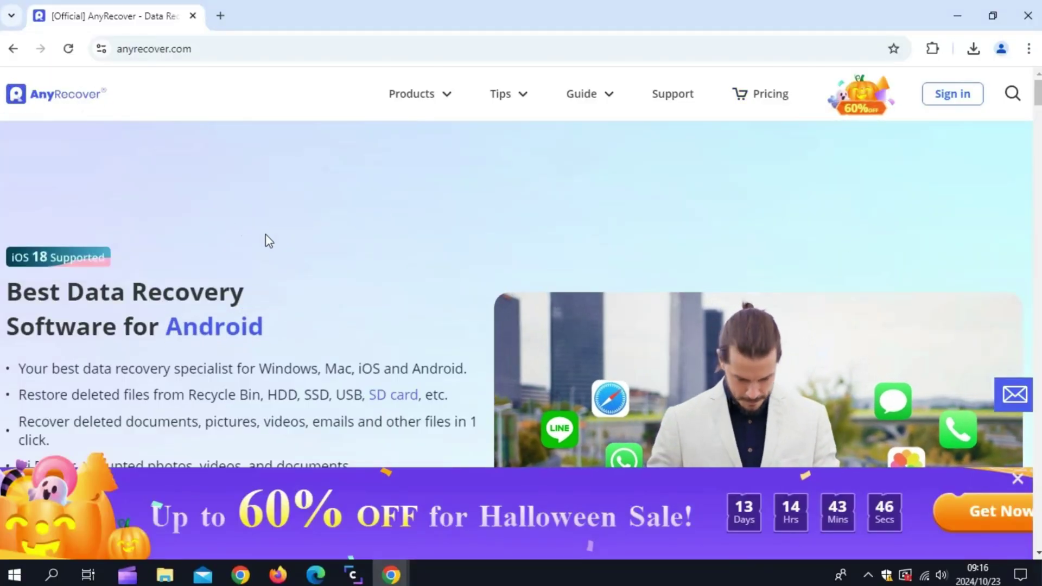
scroll(266, 241, down, 1)
scroll(163, 236, down, 2)
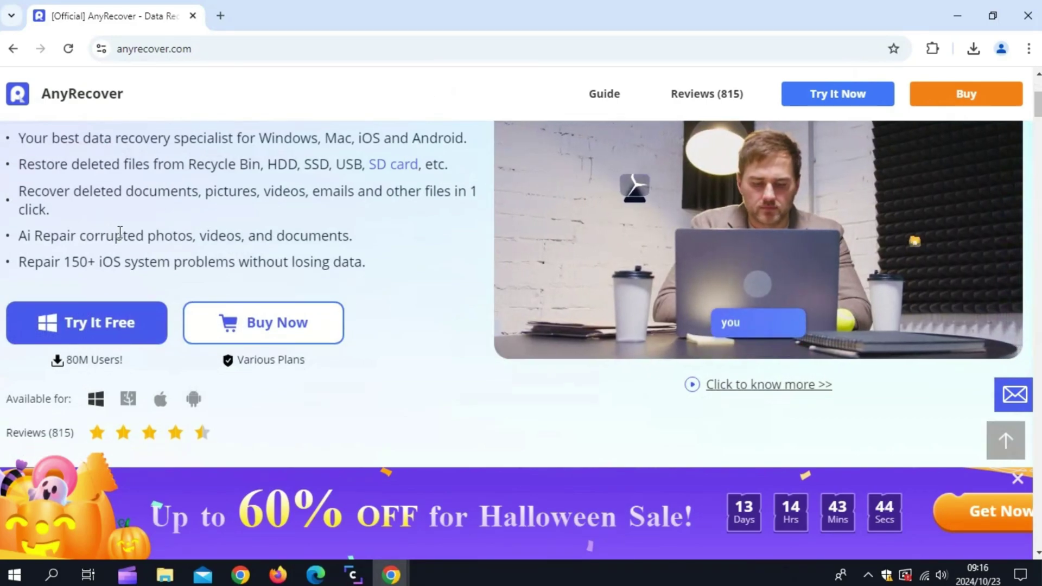
scroll(182, 240, up, 1)
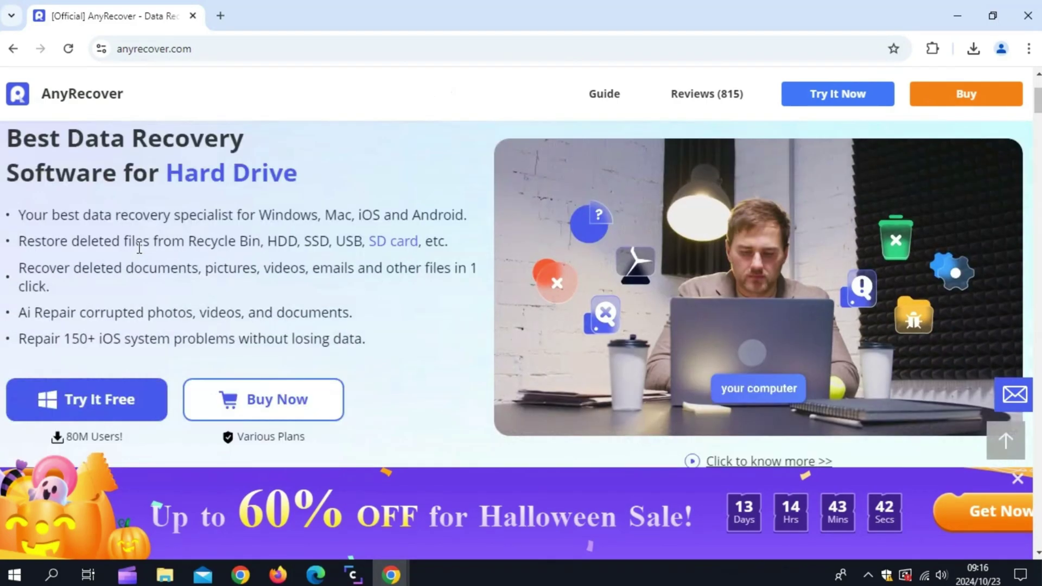
scroll(139, 253, down, 1)
scroll(309, 274, down, 1)
scroll(458, 285, down, 1)
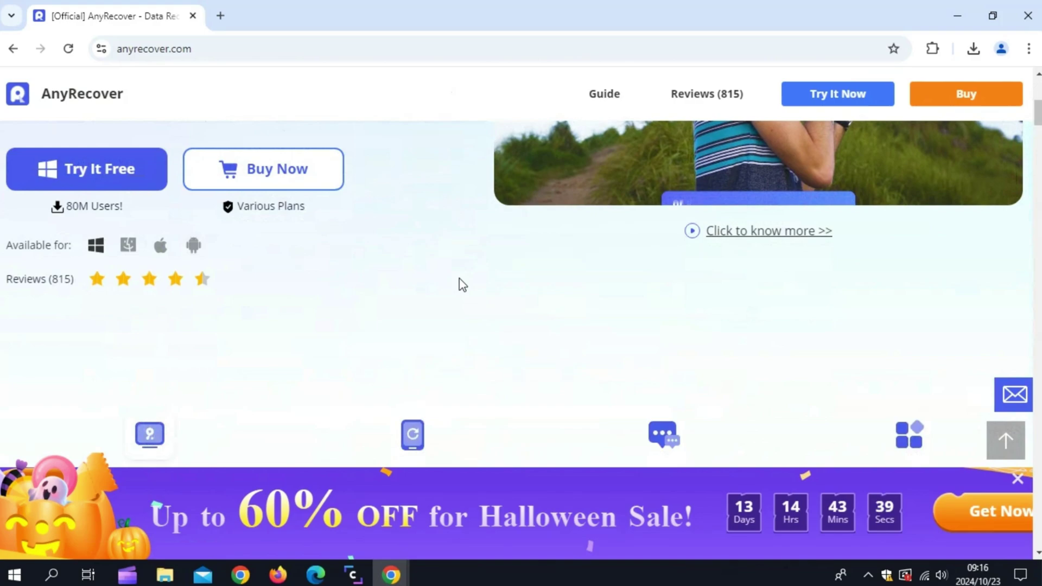
scroll(460, 285, down, 2)
scroll(265, 273, down, 1)
scroll(221, 286, down, 1)
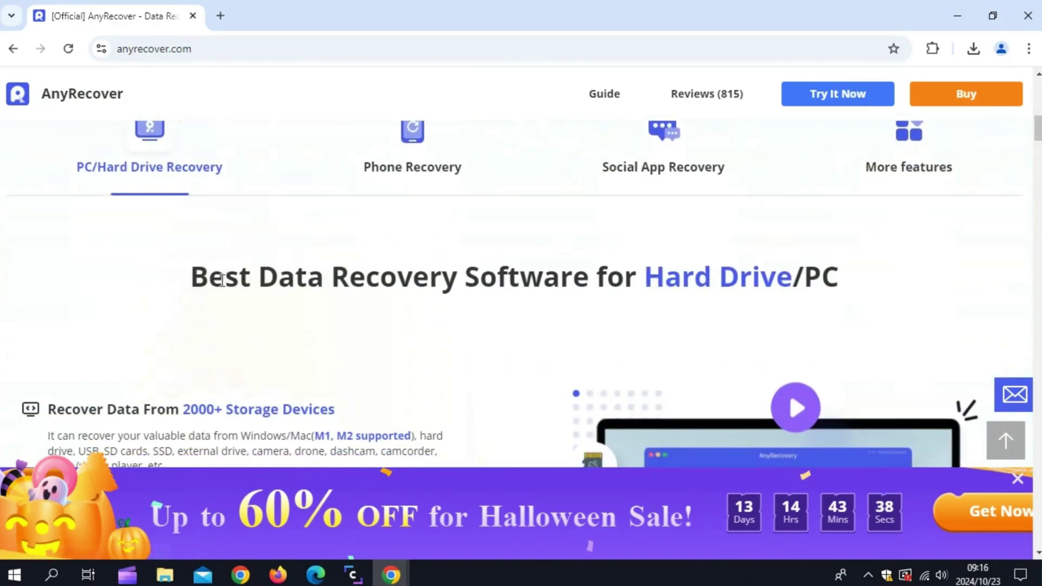
scroll(234, 288, up, 1)
Step: Check the Phone Recovery and Social App Recovery sections, returning to the feature overview after each
click(404, 245)
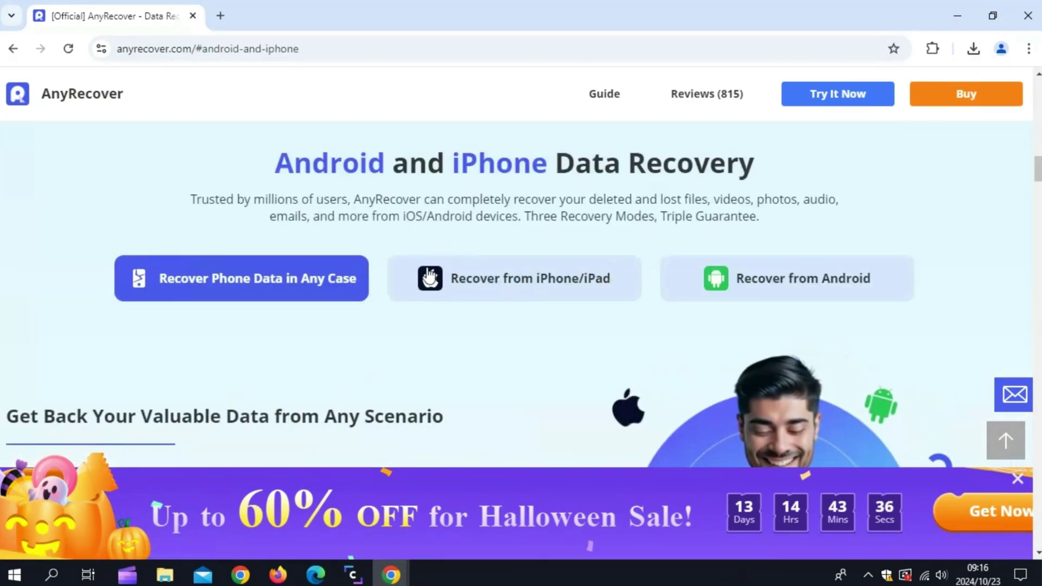
scroll(495, 270, down, 1)
scroll(498, 269, down, 1)
scroll(496, 269, down, 3)
scroll(45, 167, up, 3)
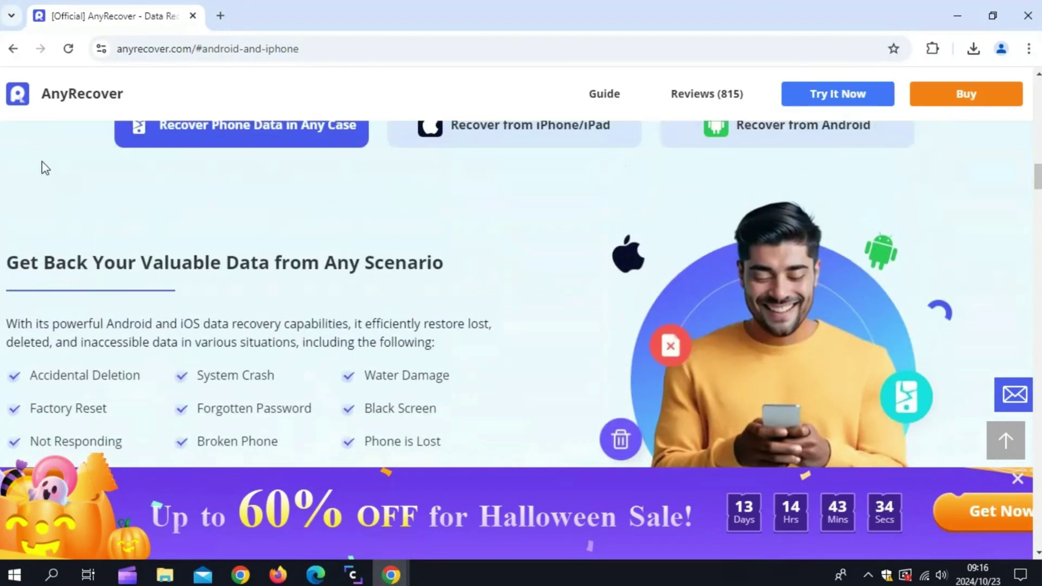
click(7, 49)
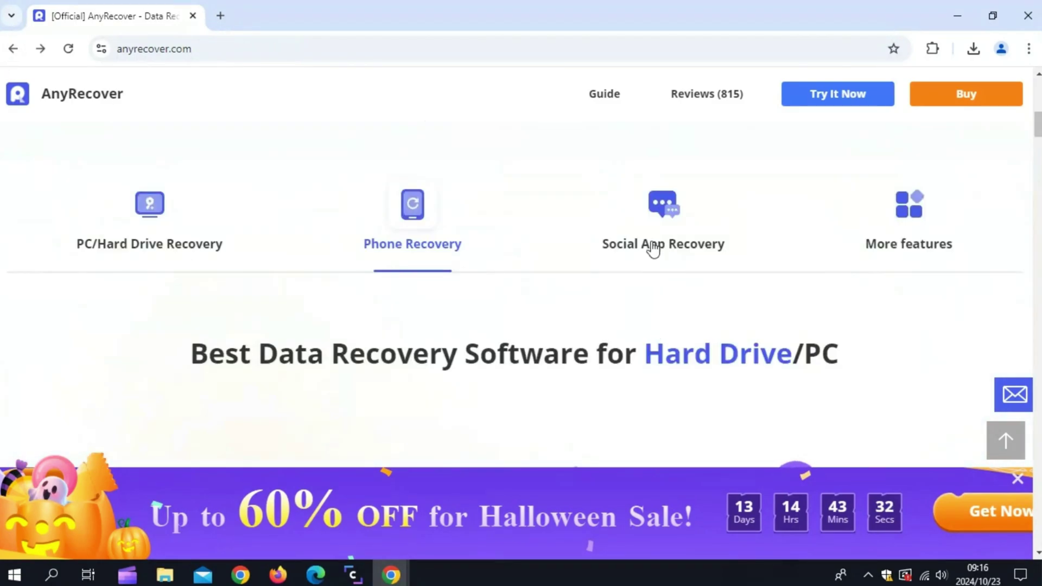
click(672, 228)
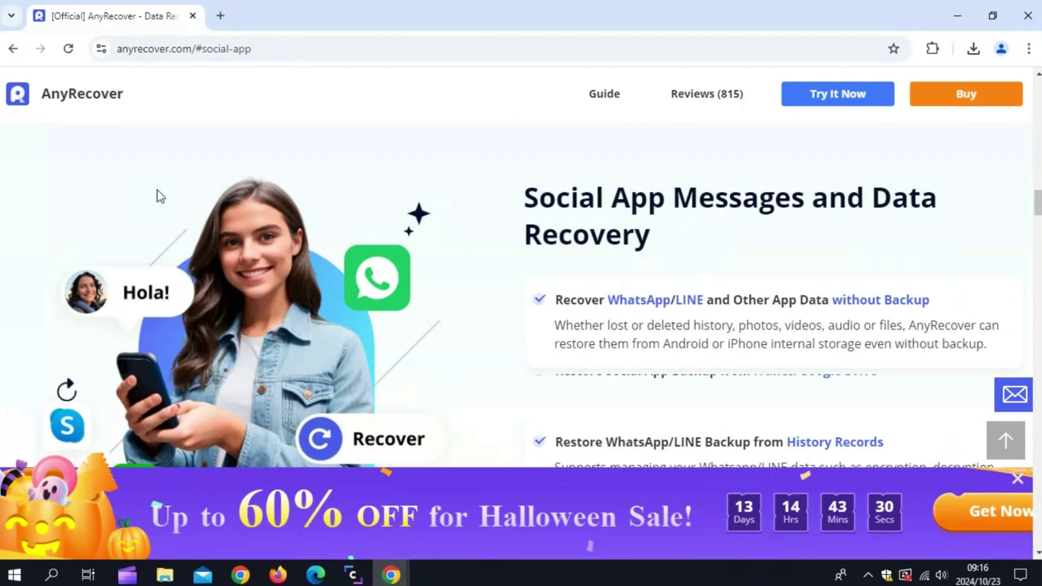
click(13, 49)
scroll(899, 240, down, 3)
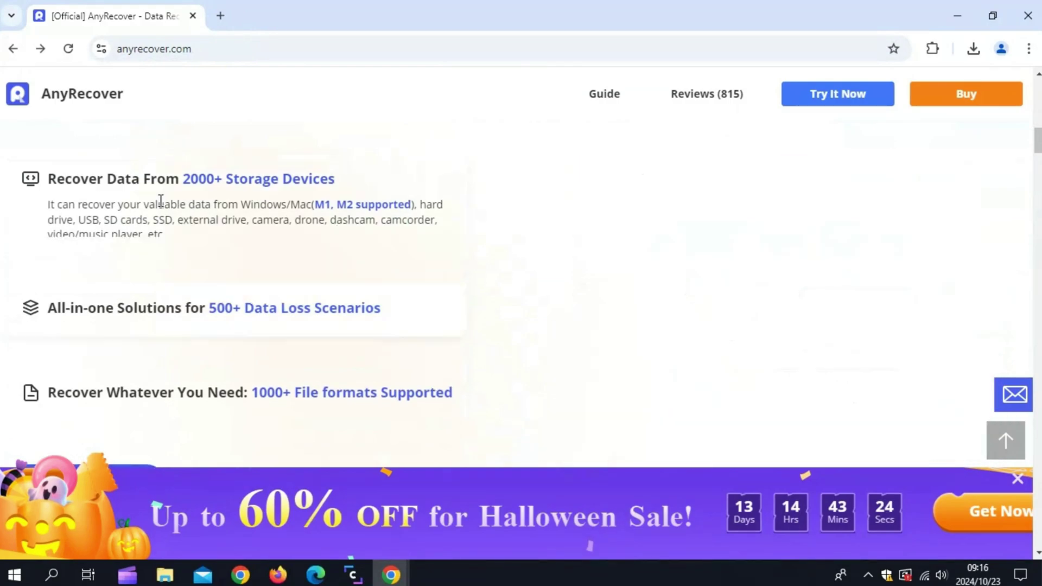
scroll(212, 252, down, 2)
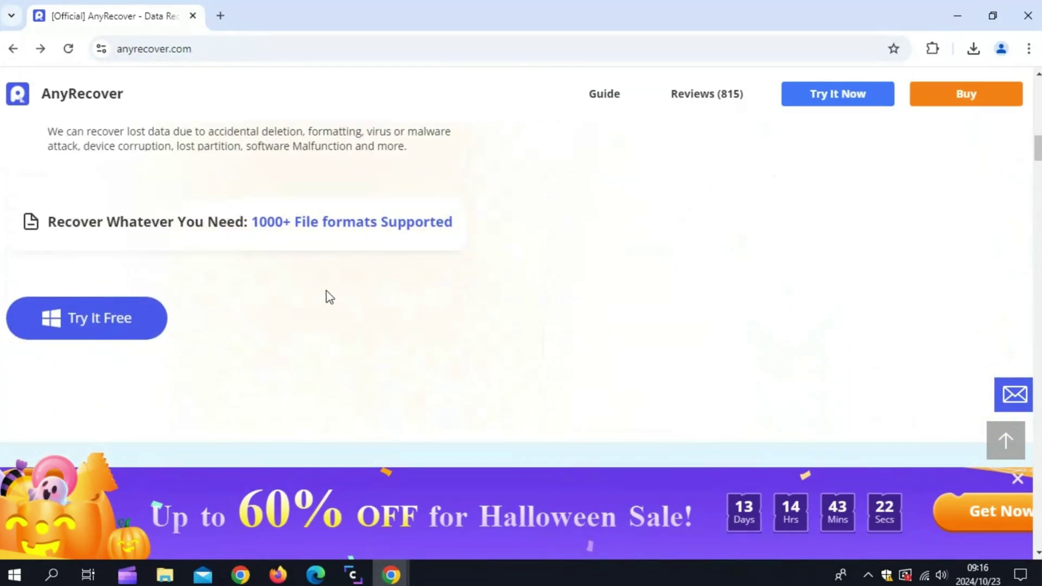
scroll(407, 296, down, 1)
scroll(493, 301, down, 2)
scroll(494, 301, down, 1)
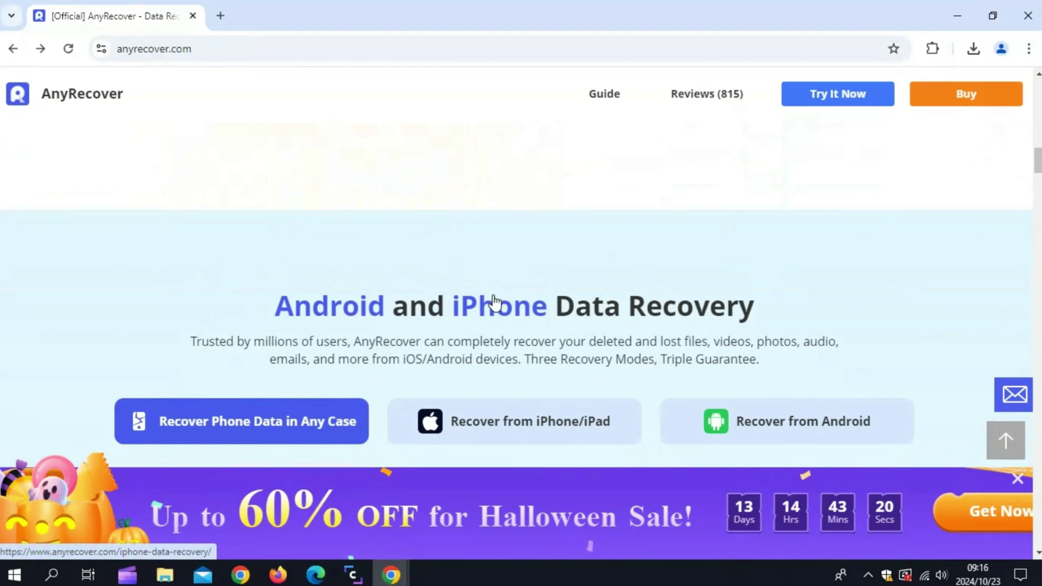
scroll(493, 304, down, 1)
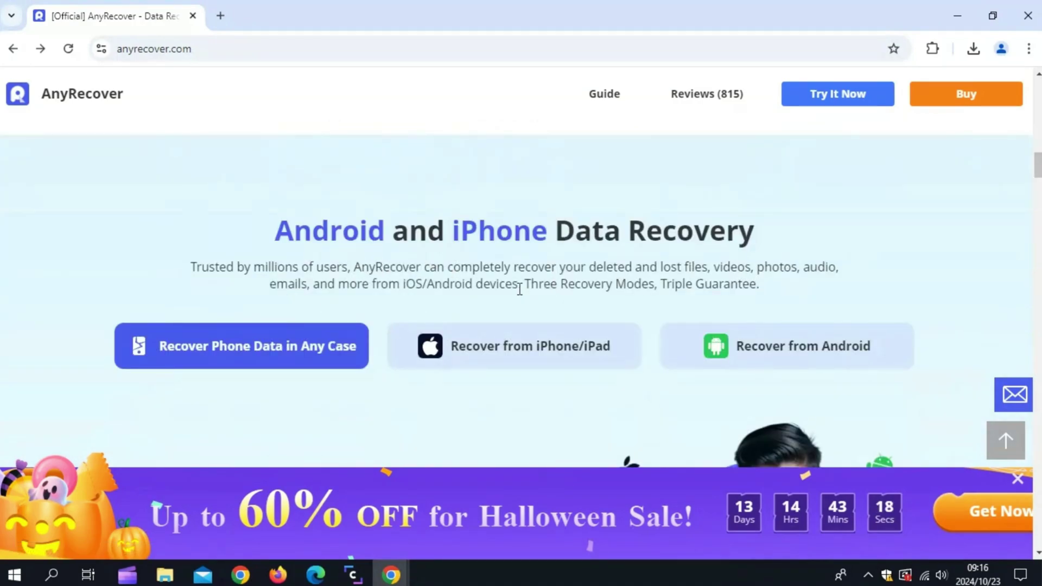
scroll(806, 336, down, 1)
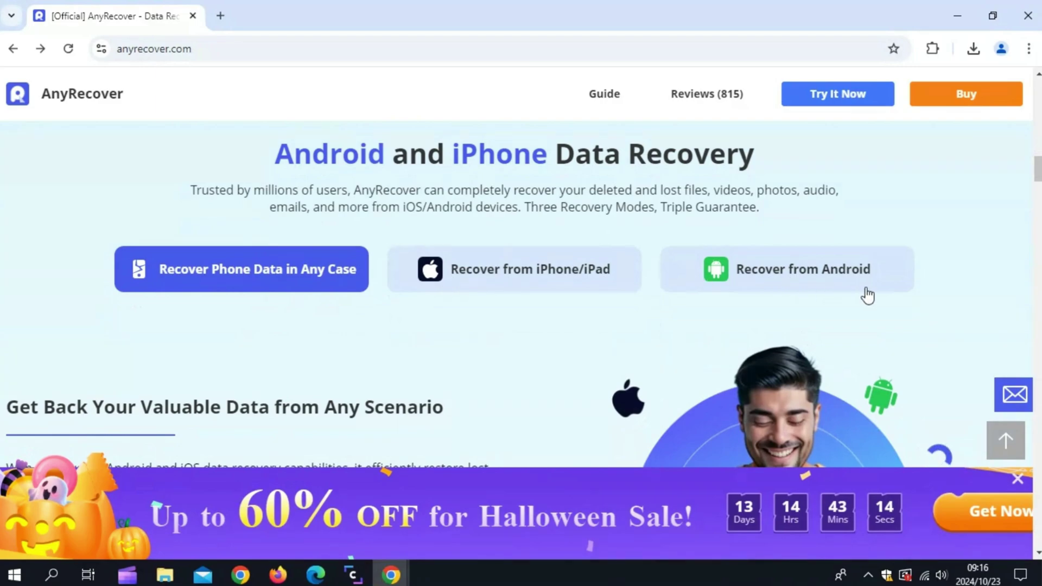
scroll(867, 295, down, 3)
scroll(868, 294, down, 1)
scroll(868, 295, down, 2)
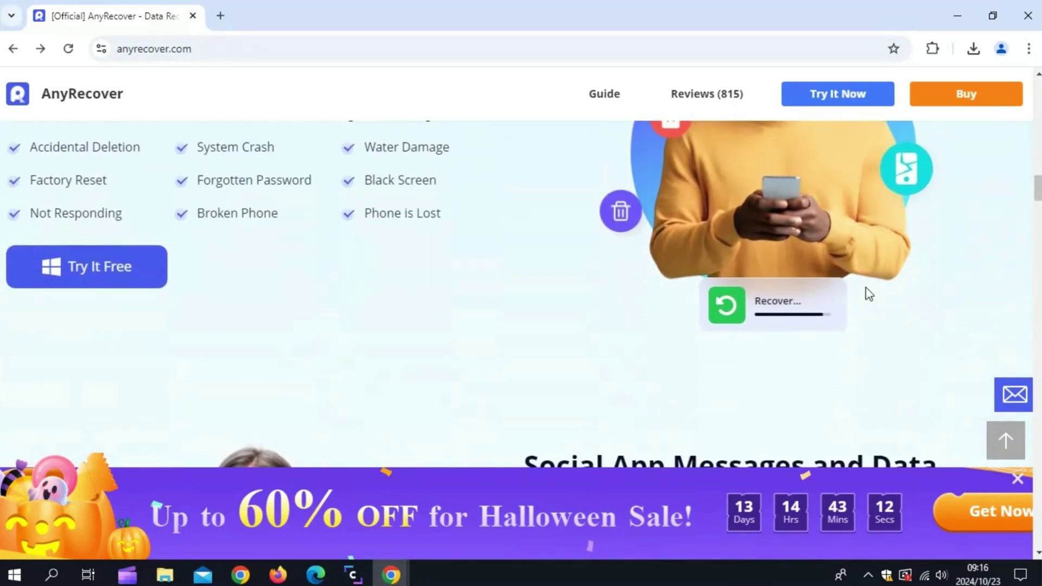
scroll(868, 293, down, 1)
scroll(871, 296, down, 2)
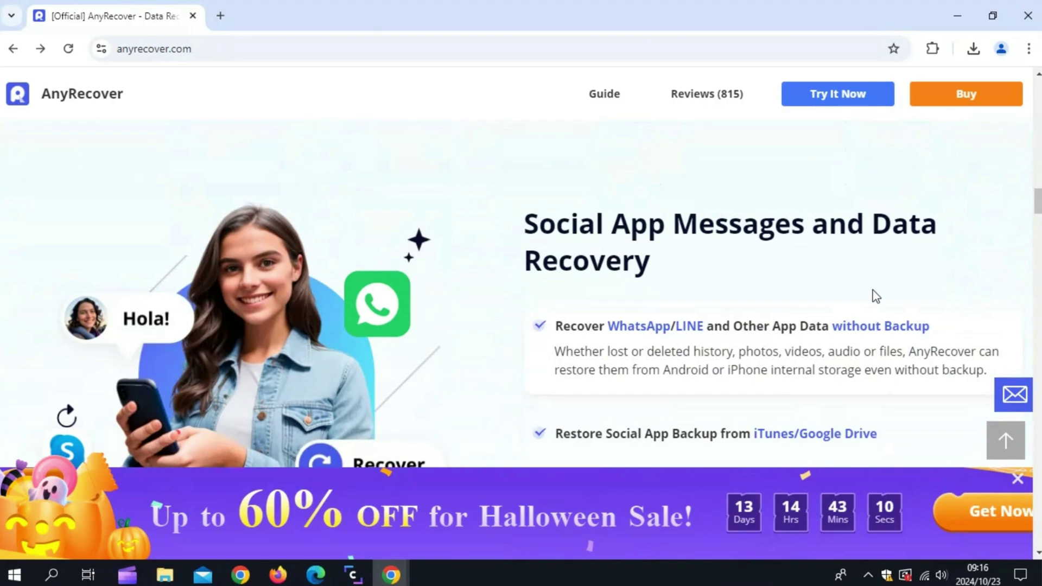
scroll(733, 346, down, 1)
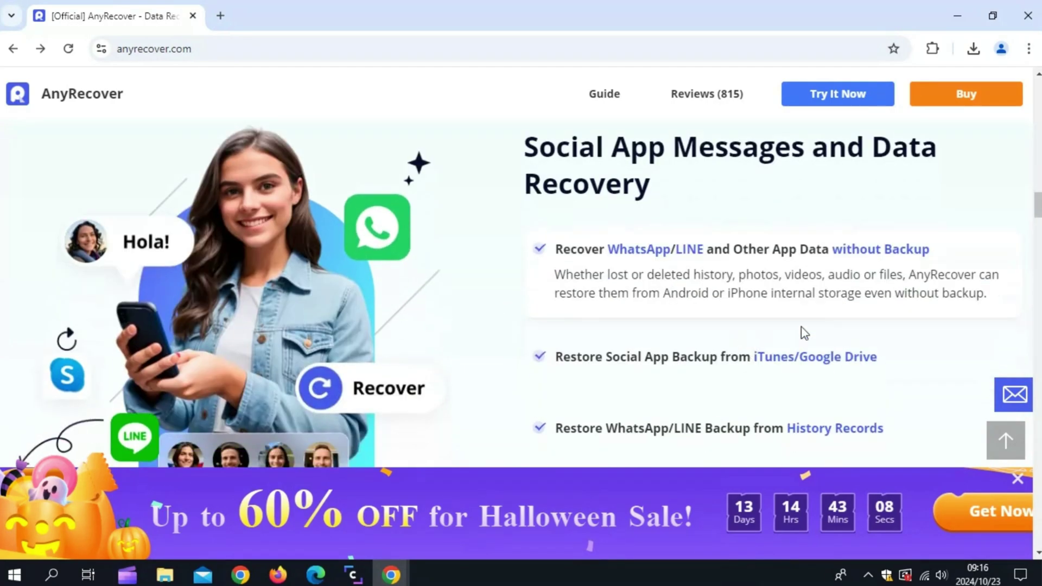
scroll(651, 311, down, 1)
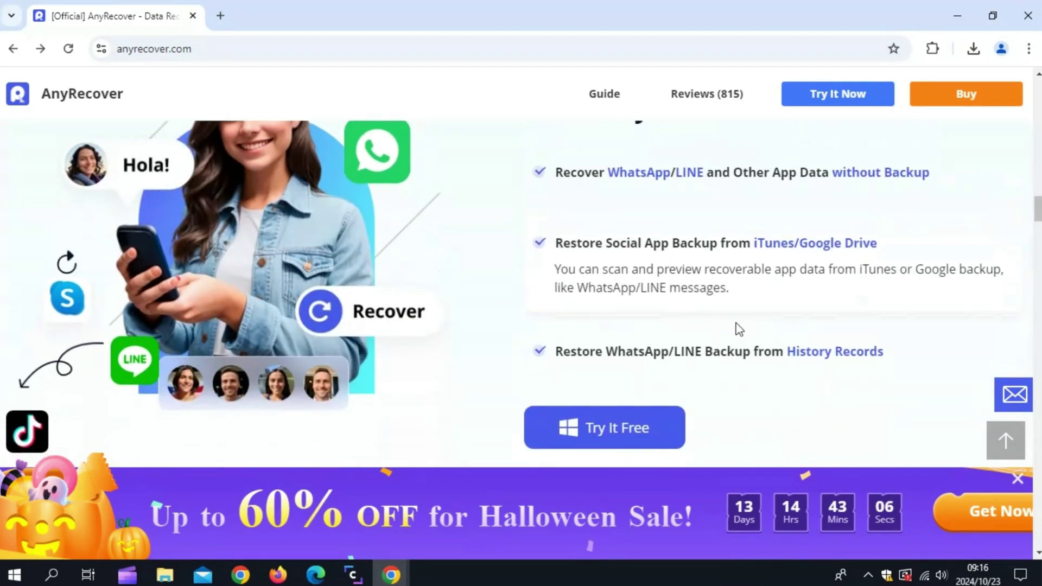
scroll(537, 323, down, 1)
scroll(440, 324, down, 1)
scroll(394, 323, down, 1)
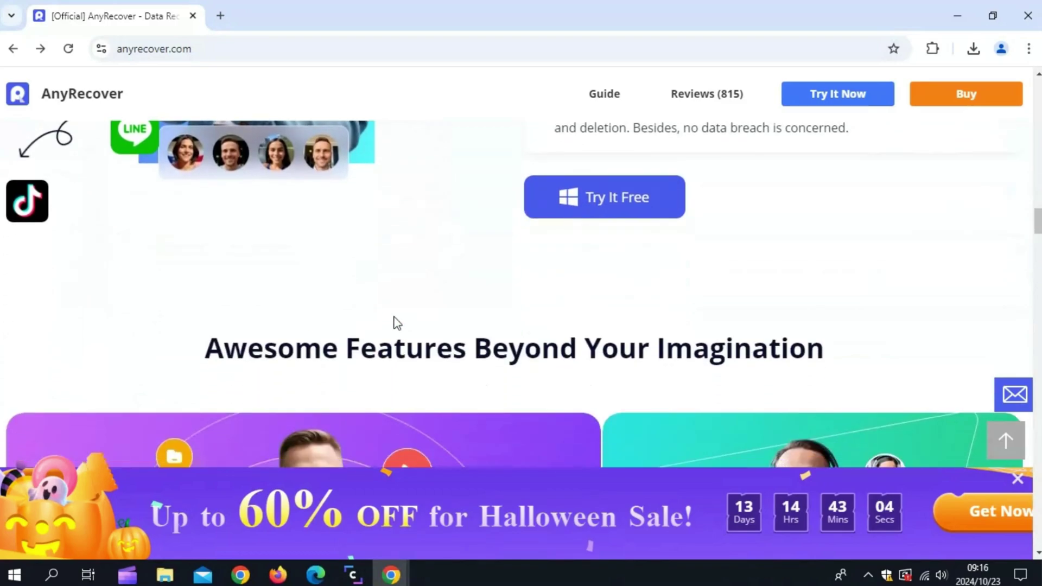
scroll(394, 324, down, 1)
scroll(393, 323, down, 2)
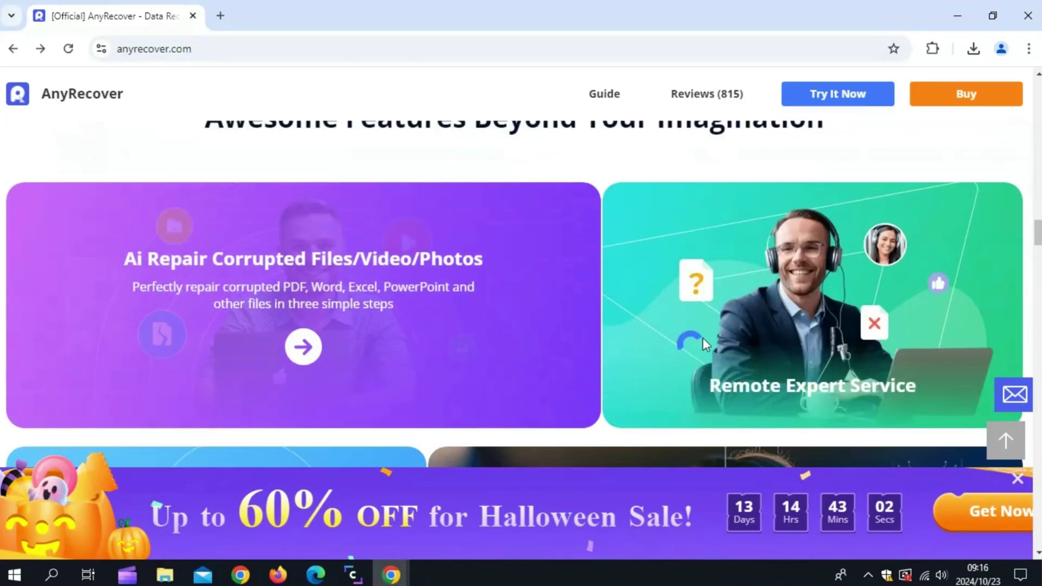
scroll(809, 342, down, 2)
scroll(809, 345, down, 1)
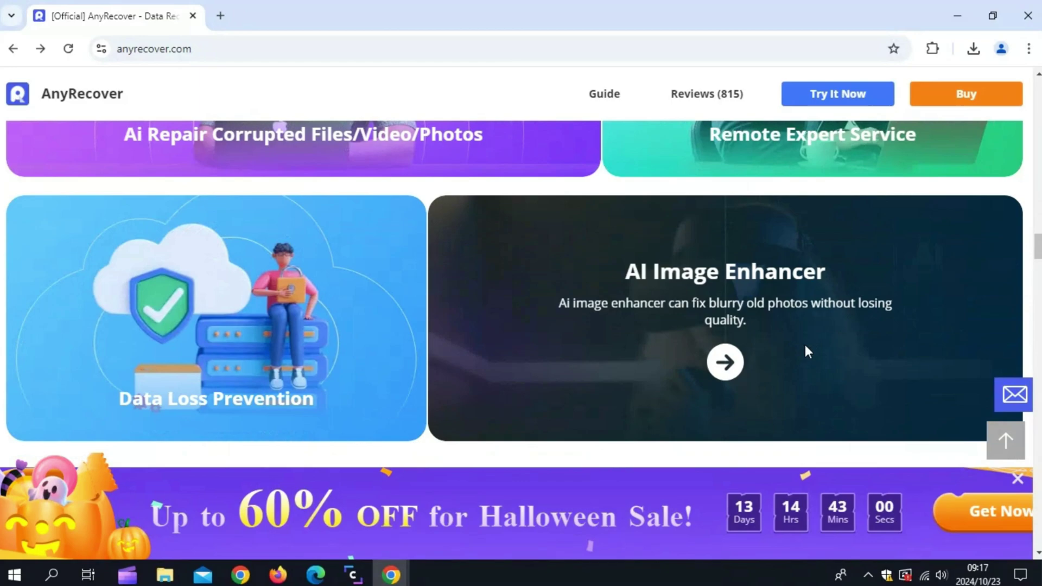
scroll(722, 356, down, 1)
scroll(719, 356, down, 2)
scroll(719, 356, down, 1)
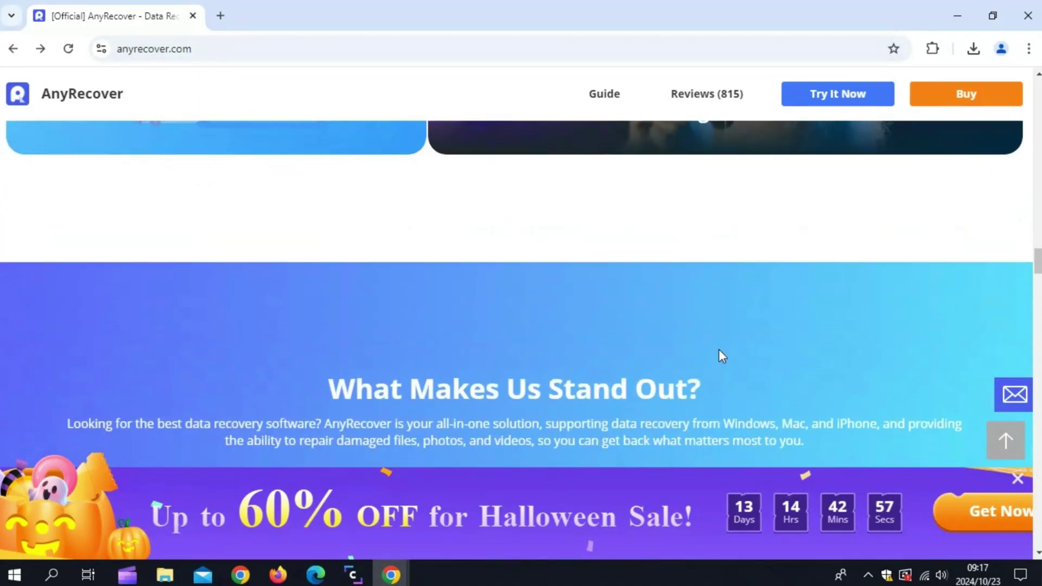
scroll(720, 356, down, 2)
scroll(731, 356, down, 1)
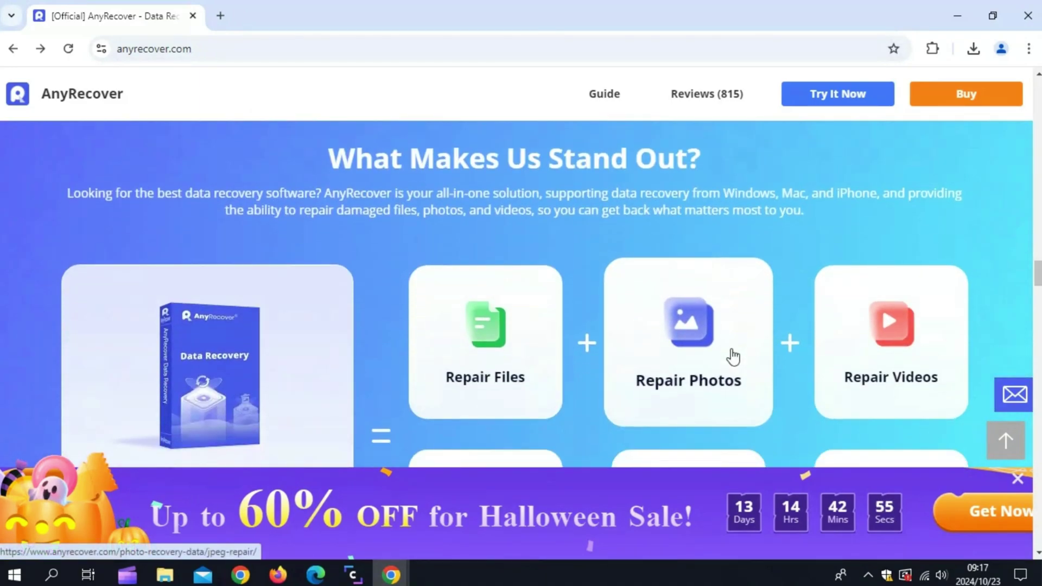
scroll(730, 355, down, 1)
scroll(506, 305, down, 2)
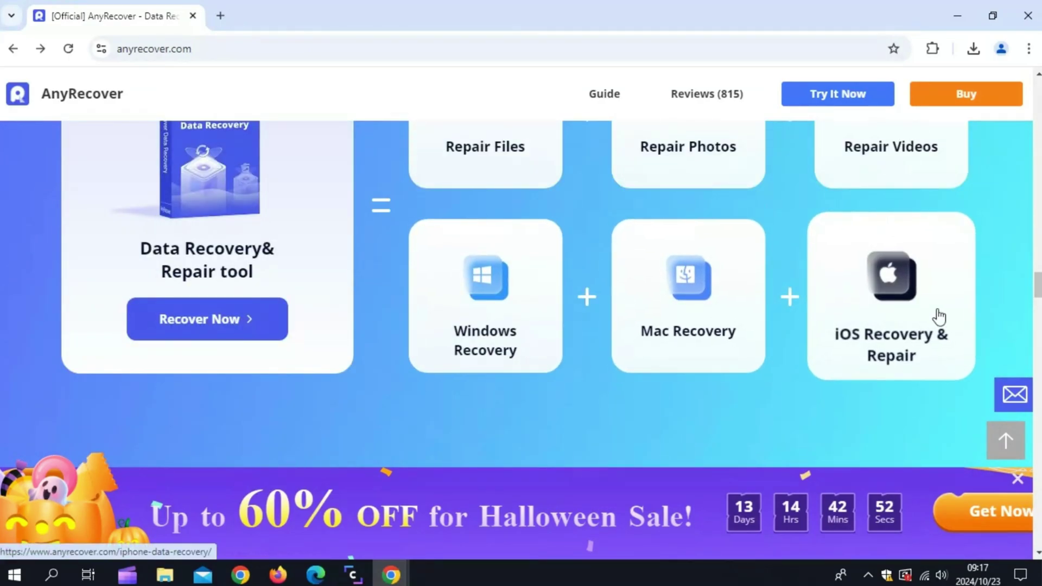
scroll(1032, 291, up, 1)
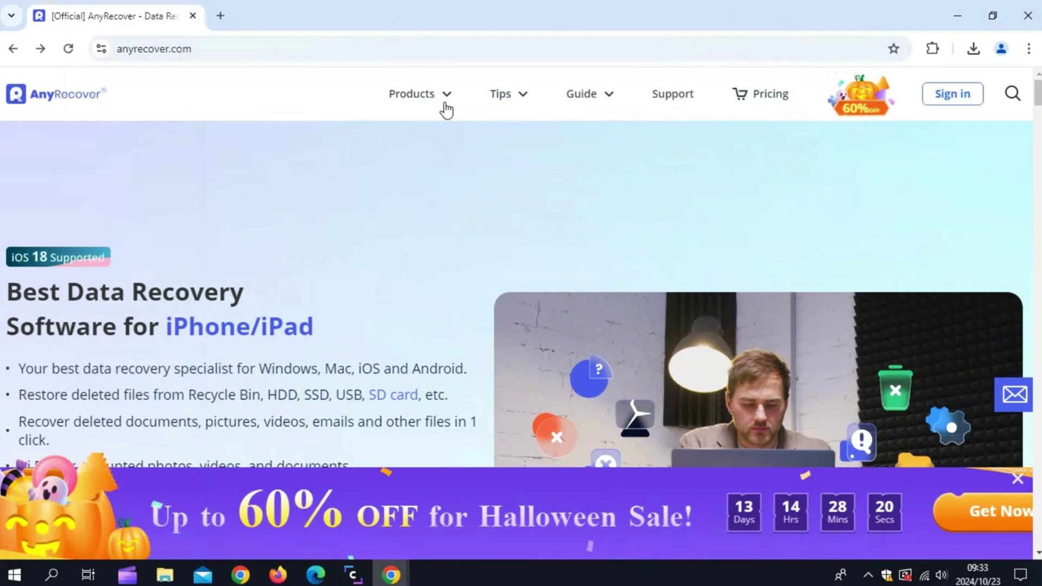
mouse_move(419, 94)
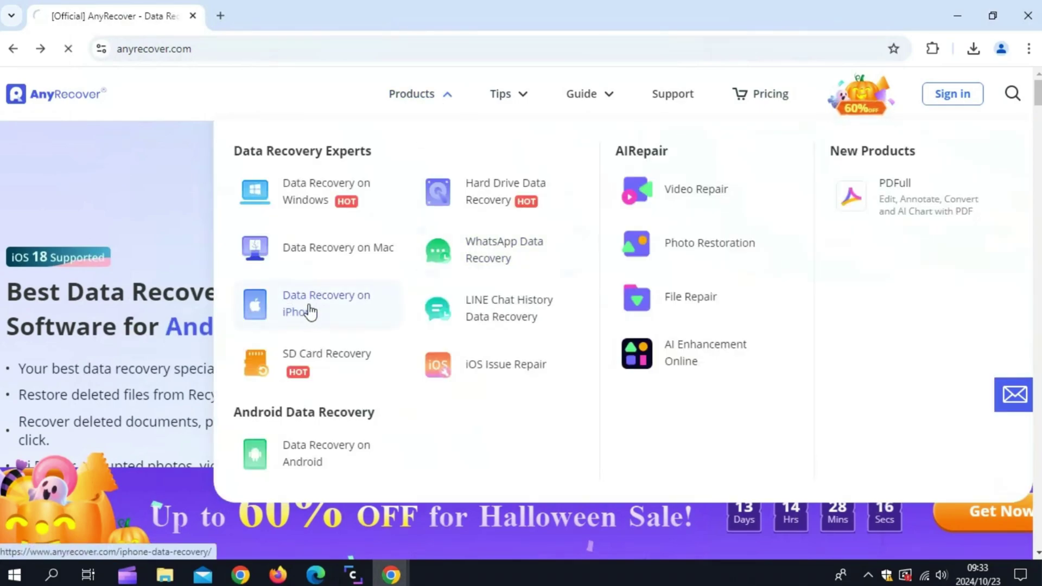
Step: Open the iPhone Data Recovery product page and start the installer download
click(310, 306)
scroll(112, 254, down, 2)
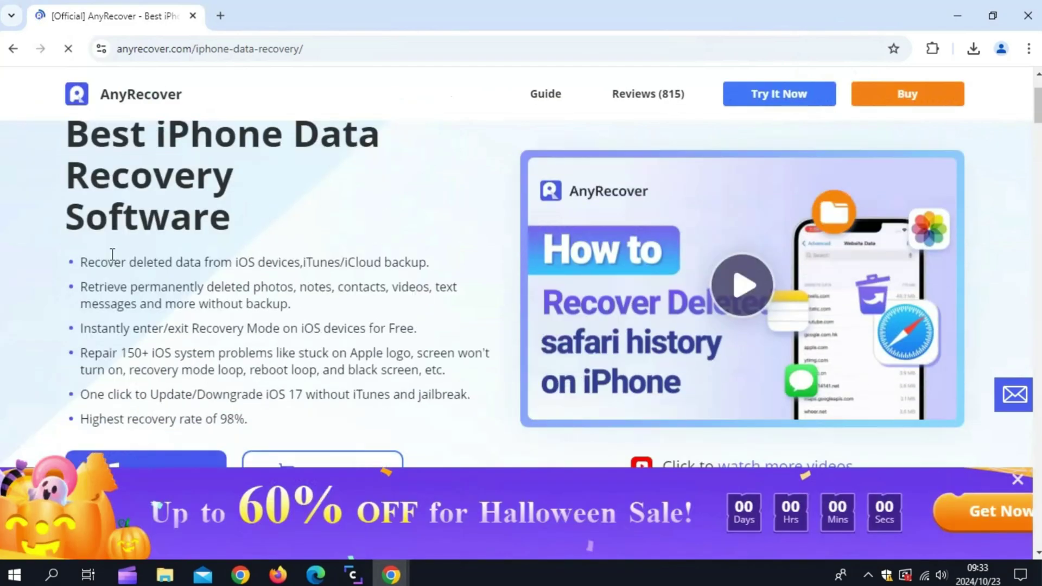
scroll(113, 254, down, 2)
scroll(422, 208, down, 2)
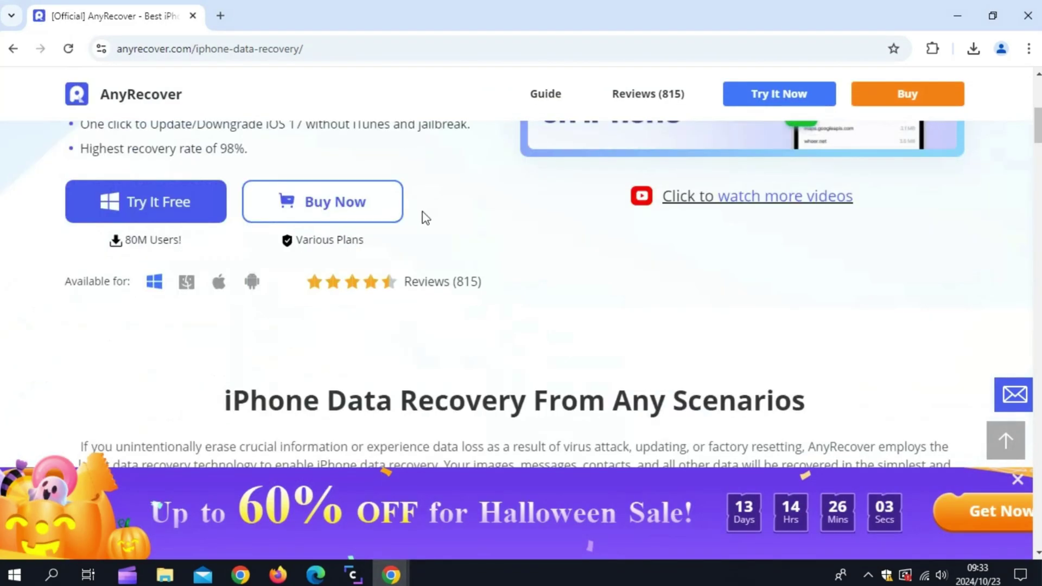
scroll(488, 269, down, 2)
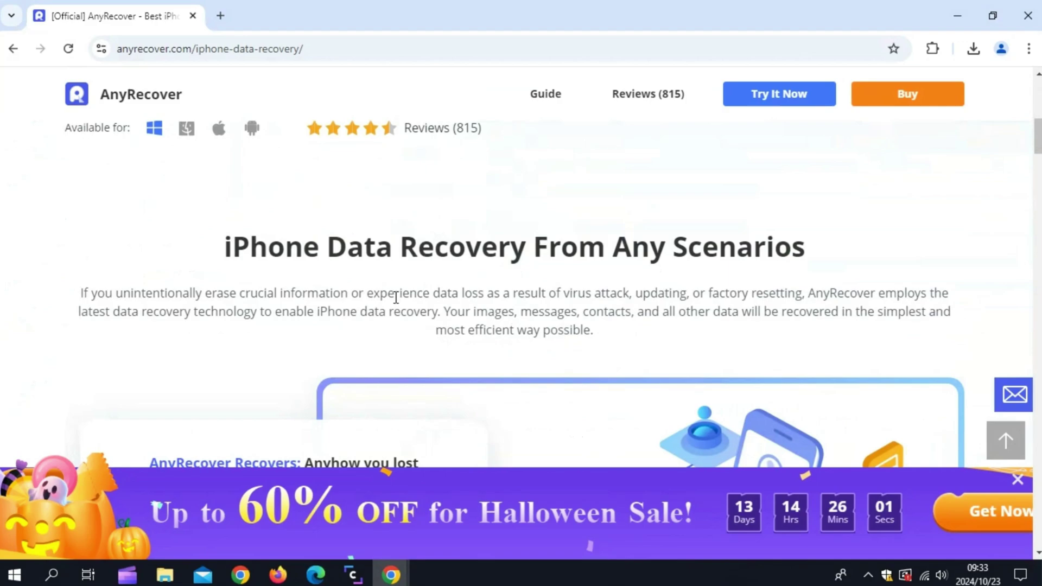
scroll(639, 315, down, 2)
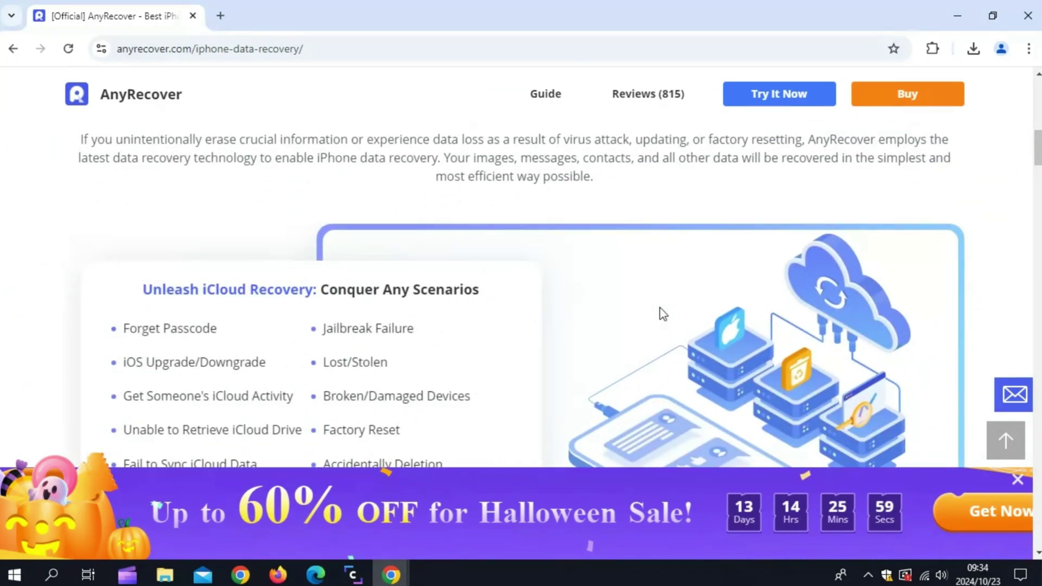
scroll(652, 313, down, 1)
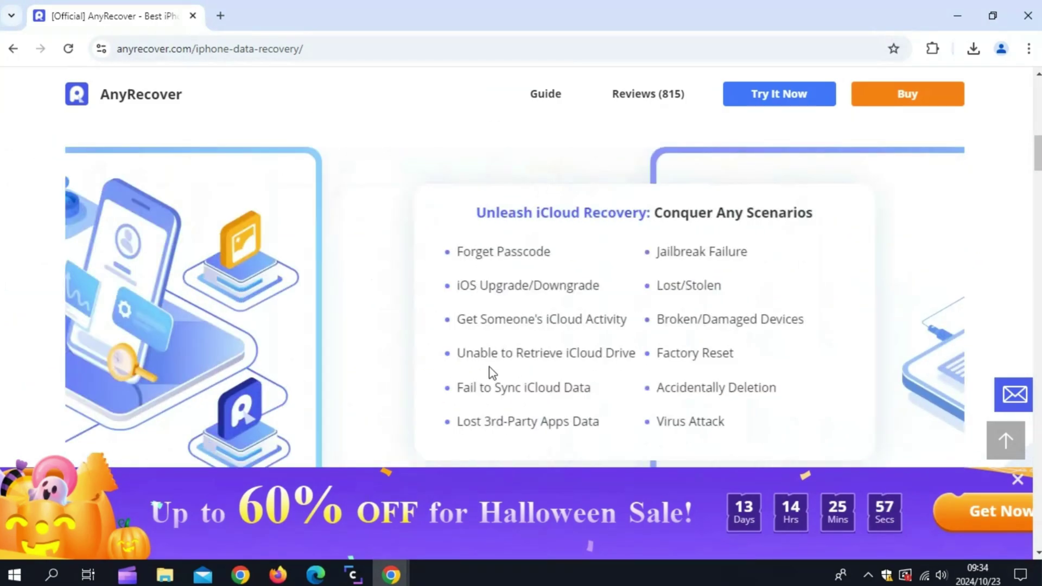
scroll(740, 372, down, 2)
scroll(853, 420, down, 2)
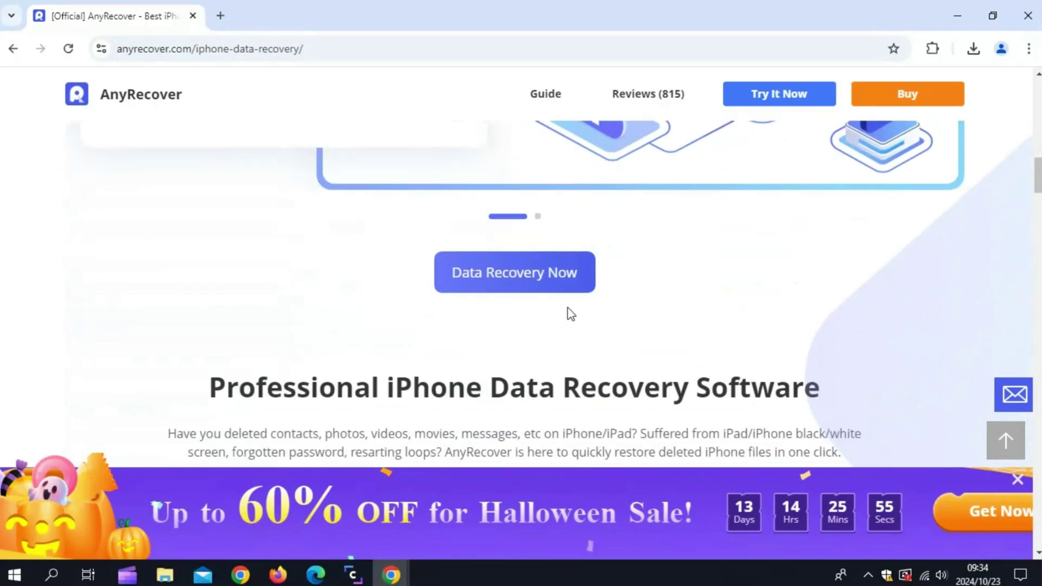
scroll(568, 313, down, 1)
scroll(491, 340, down, 2)
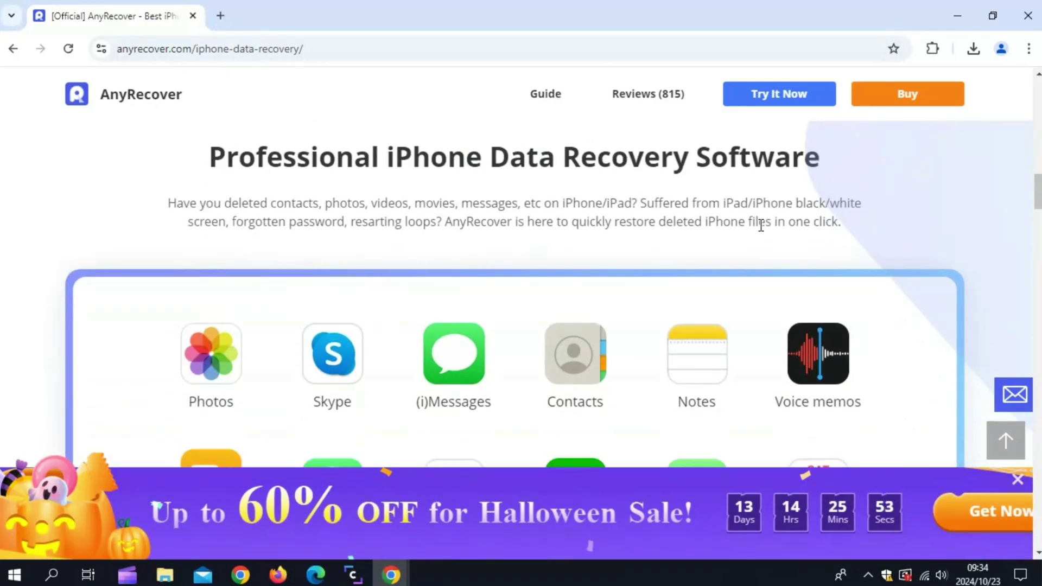
scroll(344, 240, down, 1)
scroll(461, 328, down, 1)
scroll(228, 296, up, 3)
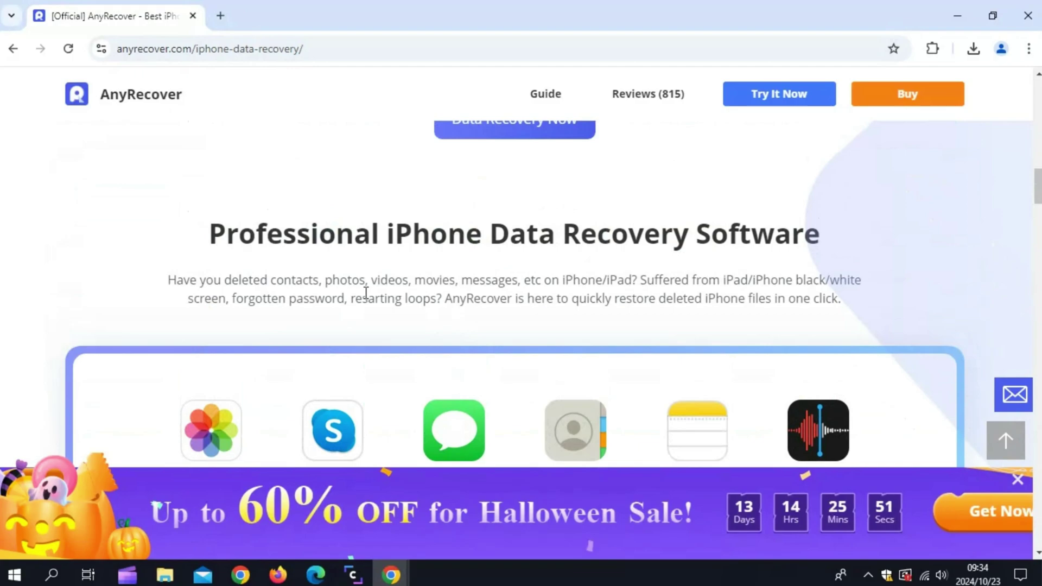
scroll(918, 341, down, 3)
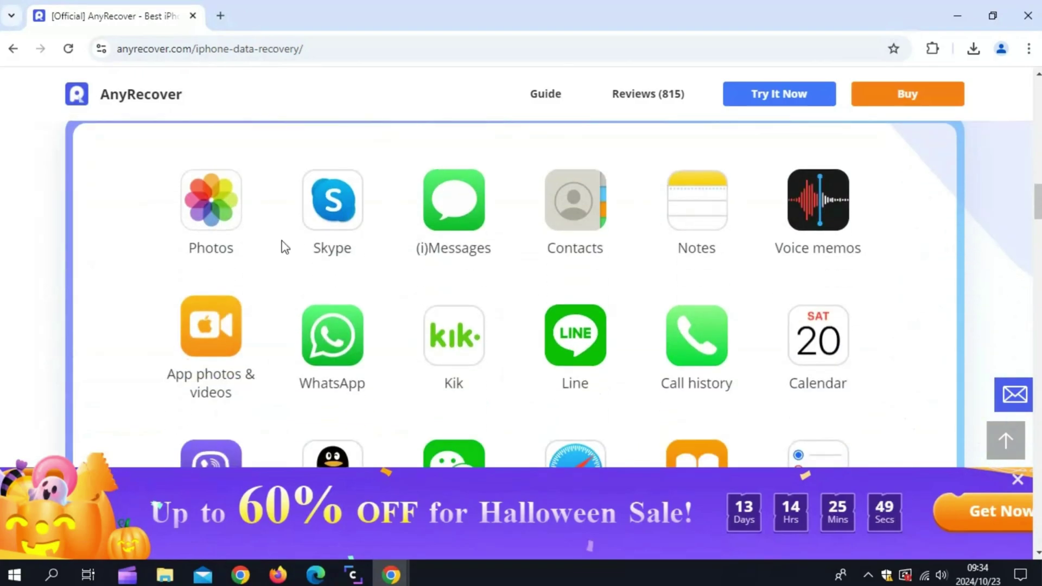
scroll(391, 302, down, 1)
scroll(801, 303, down, 1)
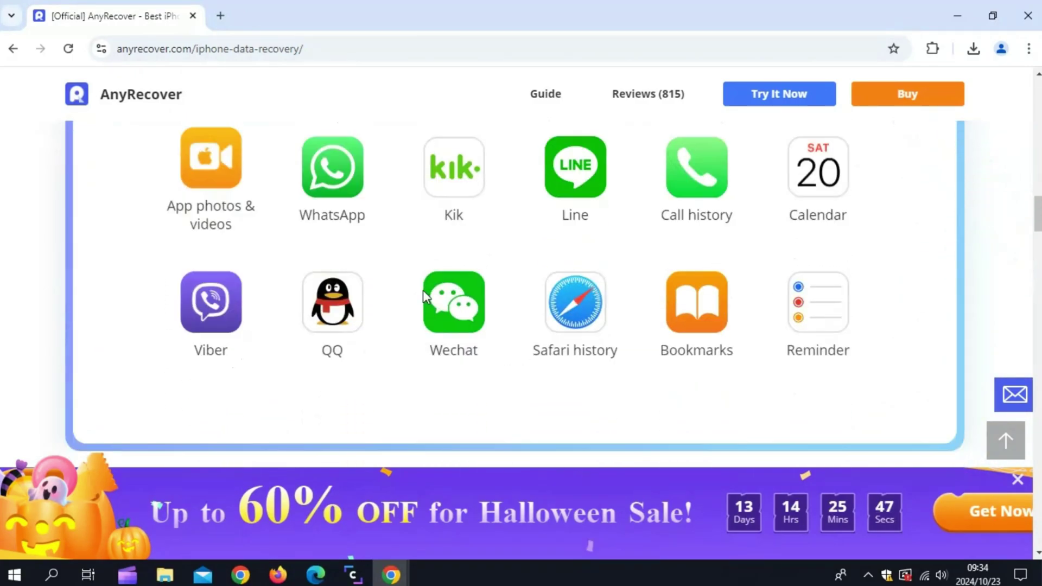
scroll(571, 311, down, 1)
scroll(882, 289, down, 1)
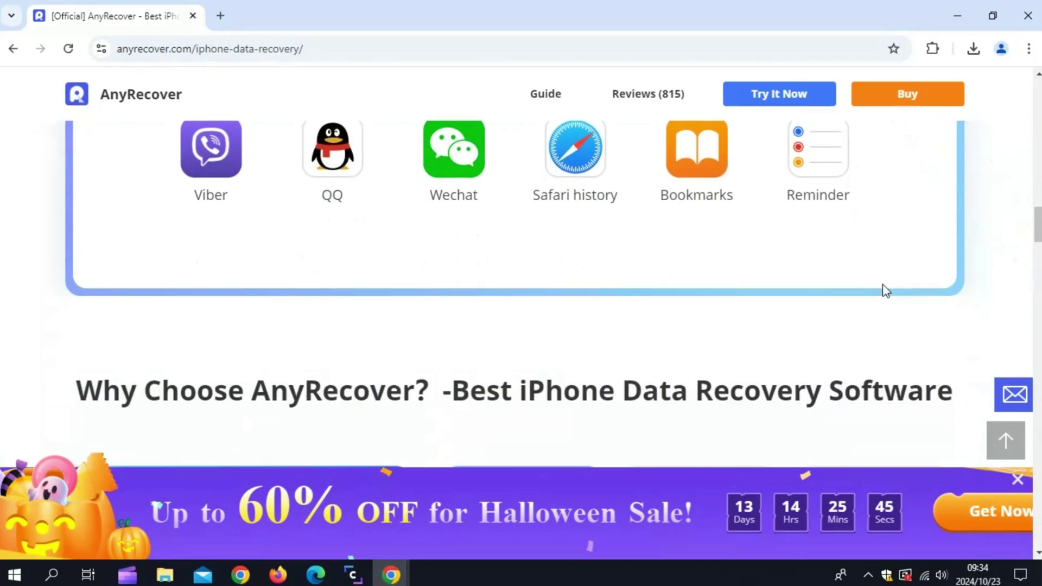
scroll(881, 289, down, 1)
scroll(885, 291, down, 1)
scroll(500, 302, down, 1)
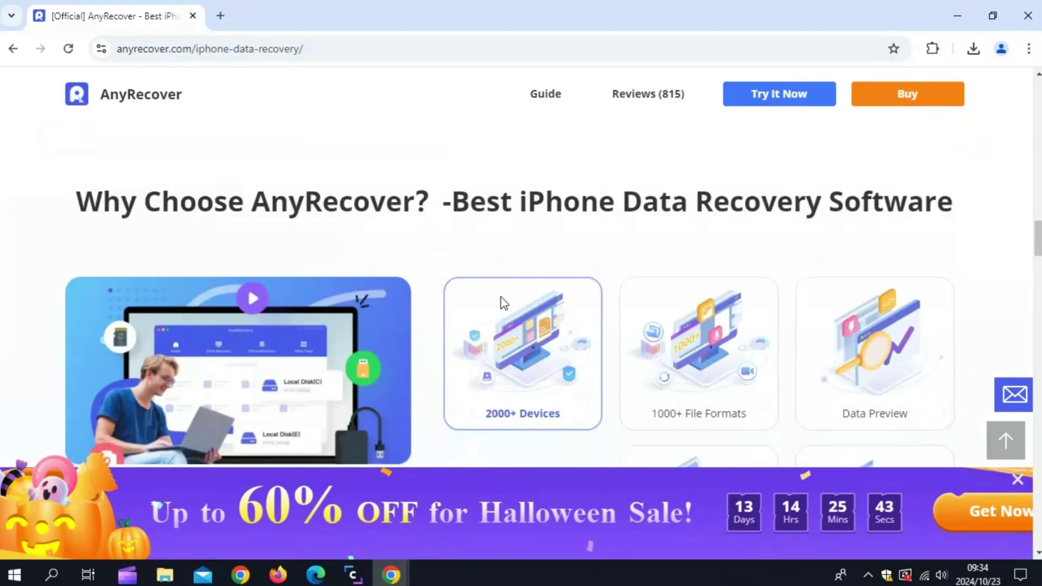
scroll(514, 345, down, 1)
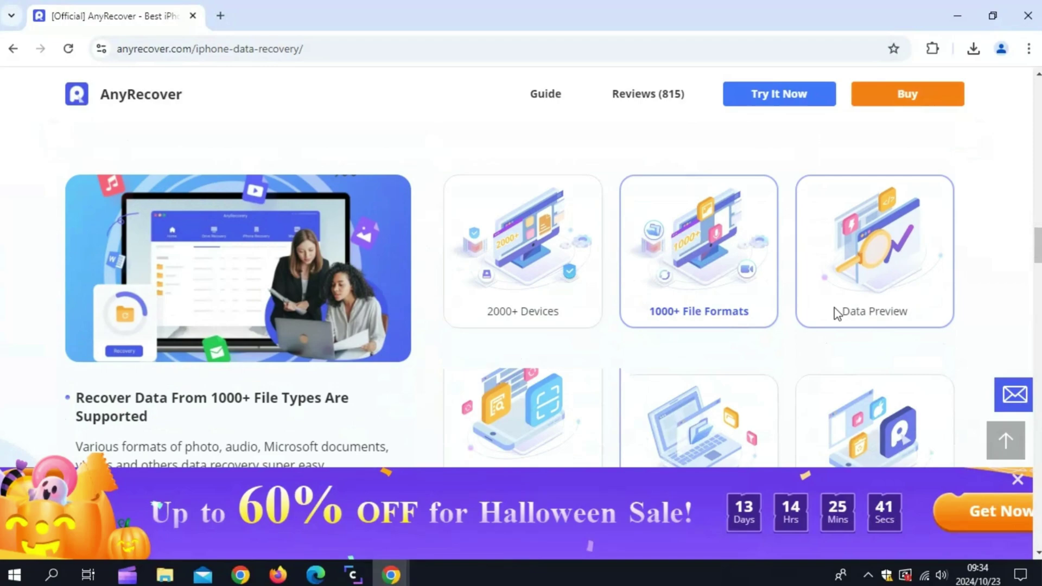
scroll(968, 310, down, 1)
scroll(258, 326, down, 1)
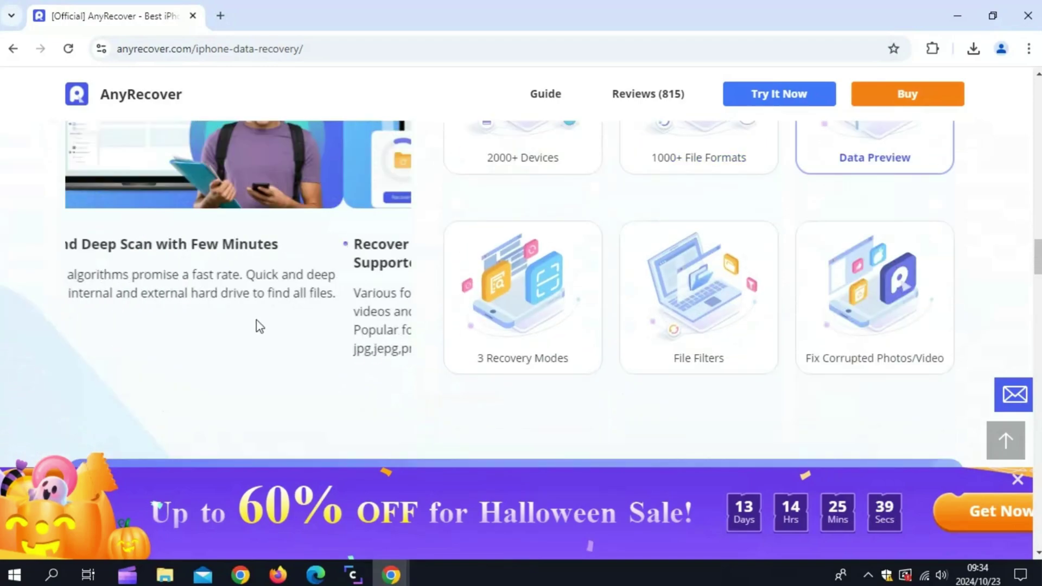
scroll(595, 311, up, 1)
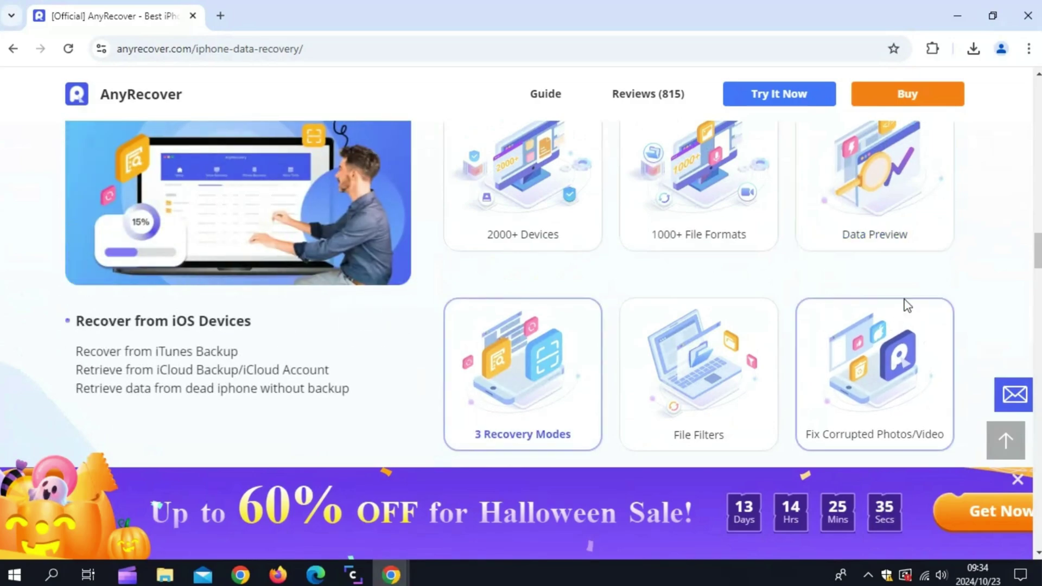
scroll(905, 302, down, 2)
scroll(900, 300, down, 2)
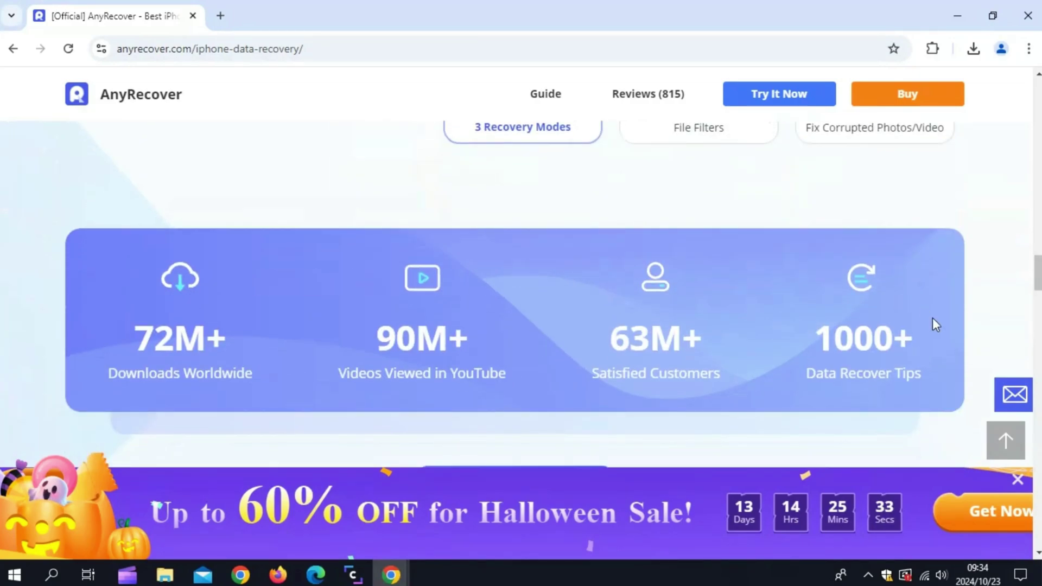
scroll(933, 323, down, 2)
scroll(928, 324, down, 2)
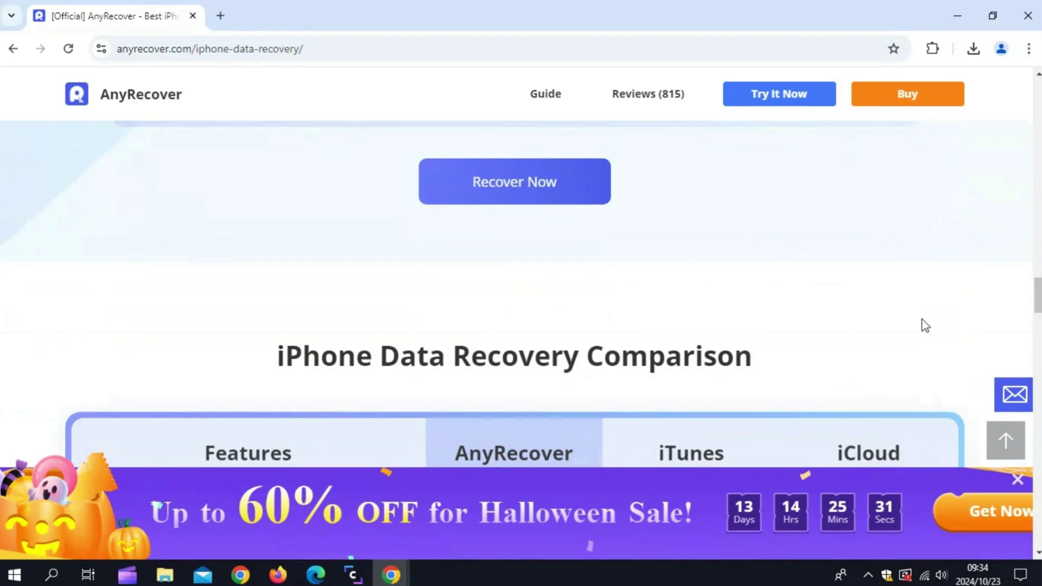
scroll(926, 325, down, 3)
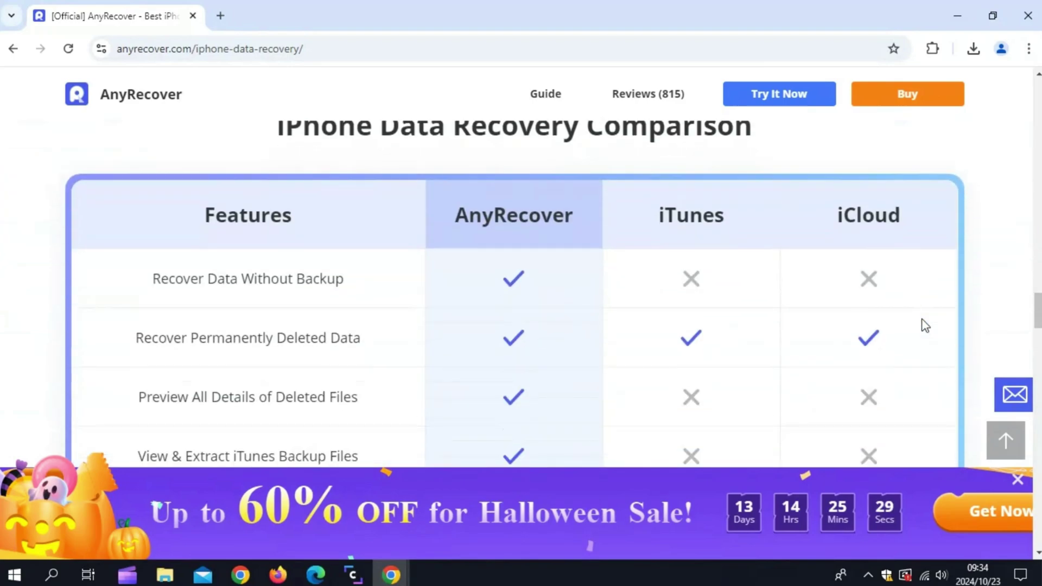
scroll(925, 325, down, 1)
scroll(610, 360, down, 1)
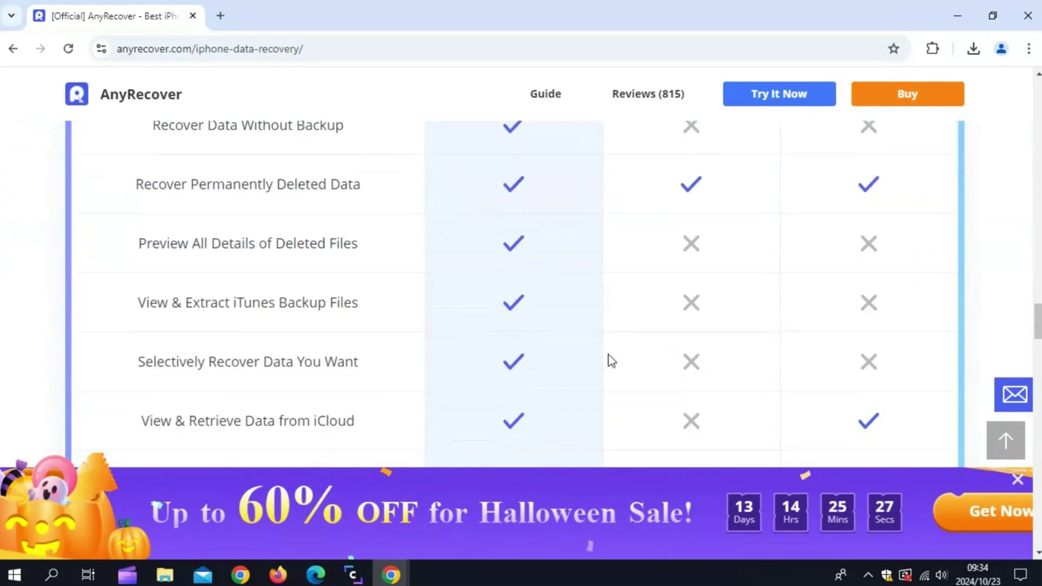
scroll(741, 363, down, 2)
scroll(743, 363, down, 1)
scroll(744, 364, down, 1)
scroll(743, 363, down, 1)
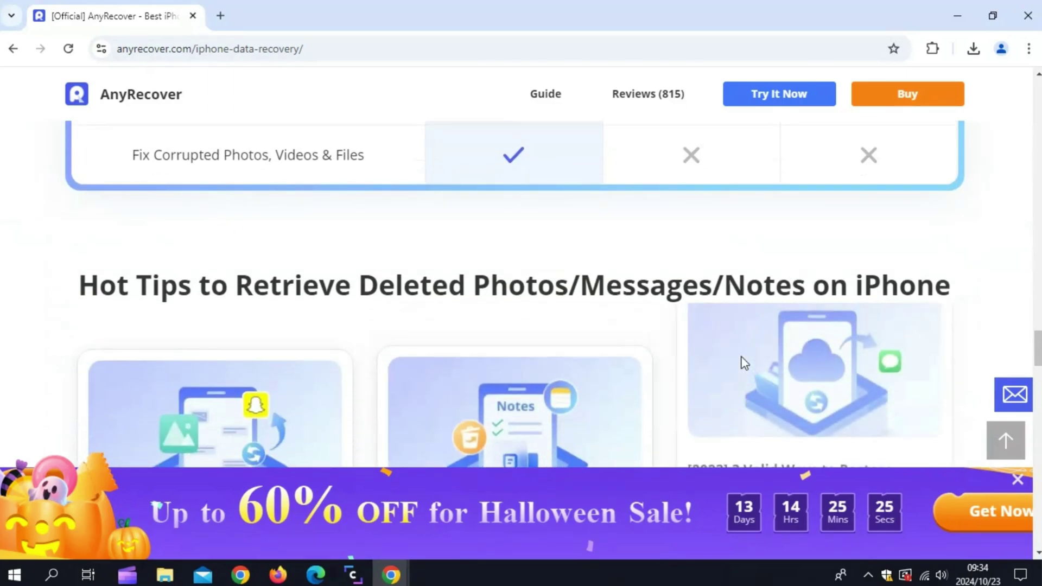
scroll(743, 364, down, 1)
scroll(743, 364, down, 1)
scroll(743, 363, down, 1)
scroll(742, 363, down, 1)
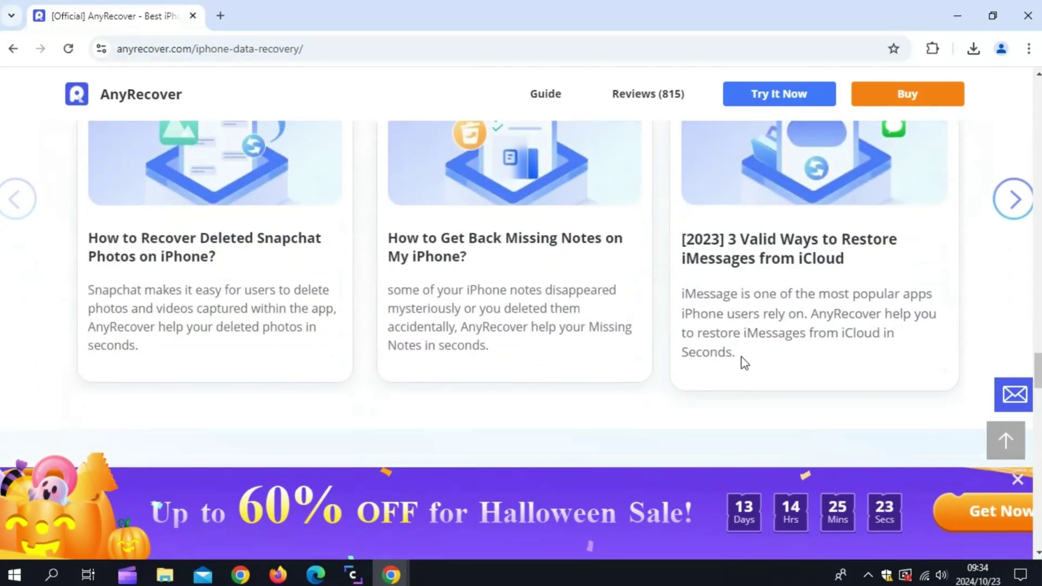
scroll(742, 363, down, 1)
scroll(489, 338, down, 2)
scroll(489, 333, down, 1)
scroll(554, 333, down, 2)
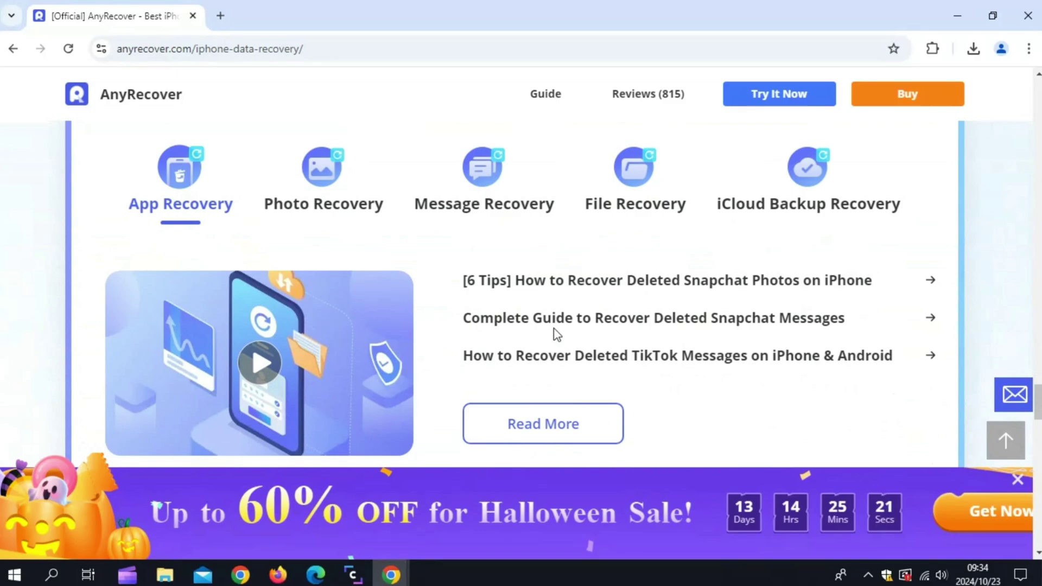
scroll(540, 337, down, 2)
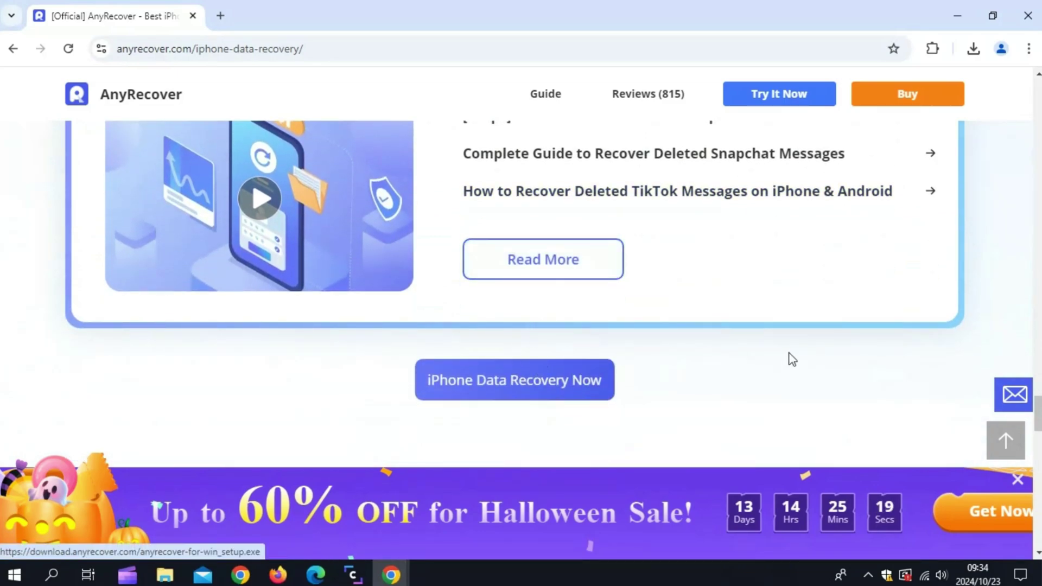
scroll(790, 358, down, 2)
scroll(790, 358, down, 1)
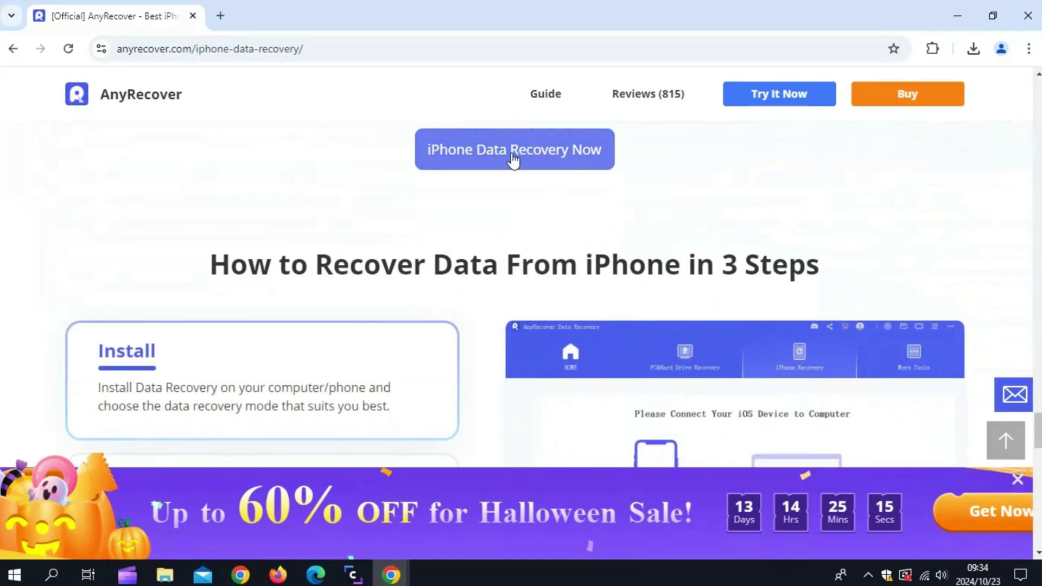
click(512, 151)
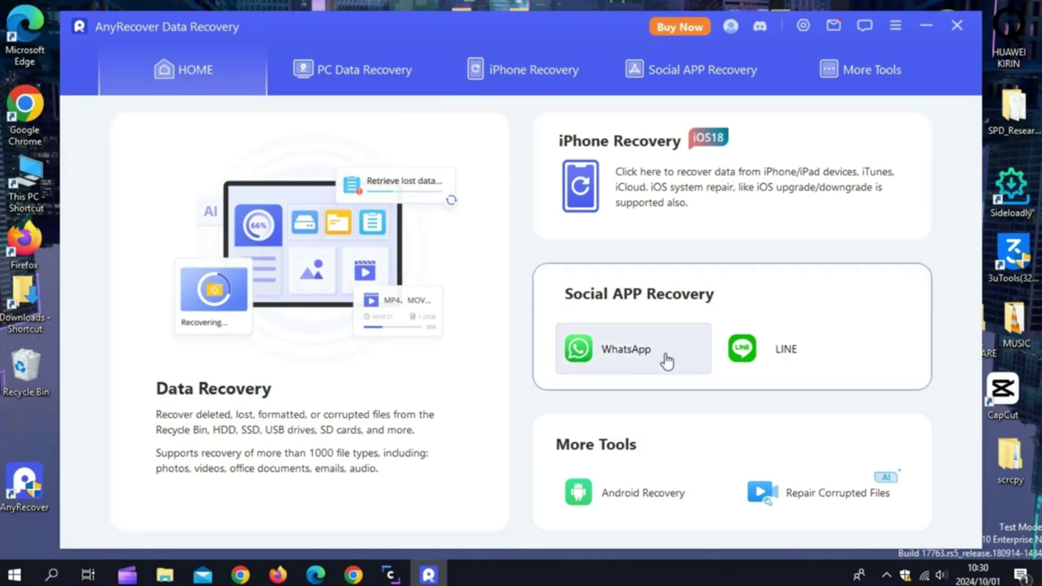
Step: Browse the PC, iPhone, Social APP Recovery and More Tools tabs, ending on iPhone Recovery
click(329, 74)
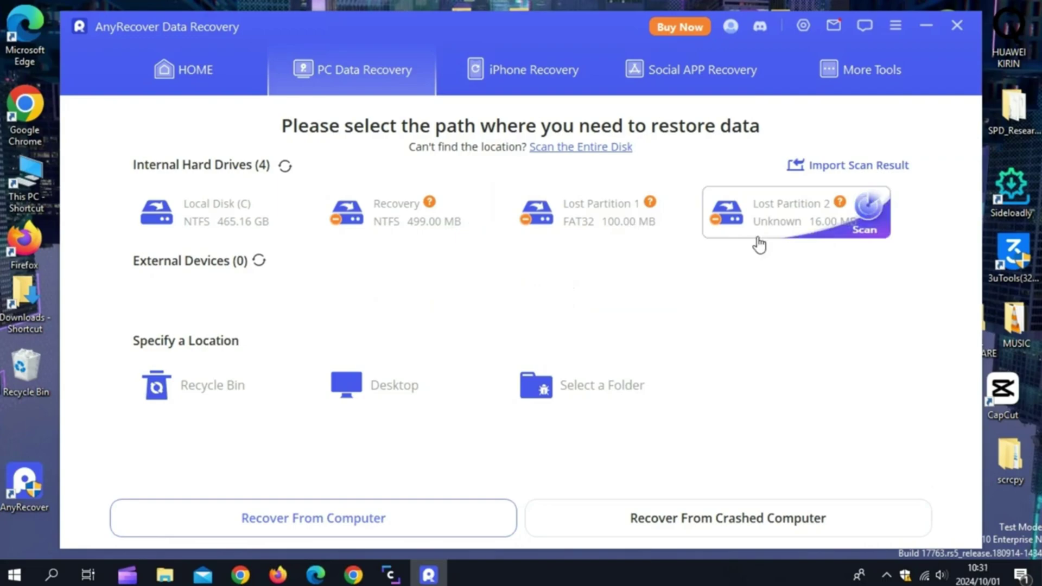
click(532, 68)
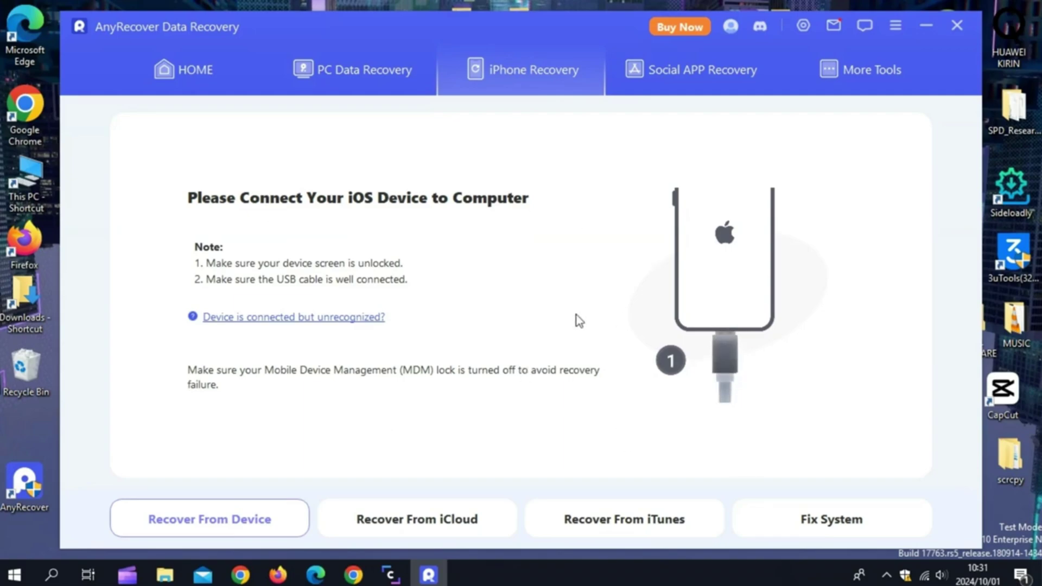
click(679, 66)
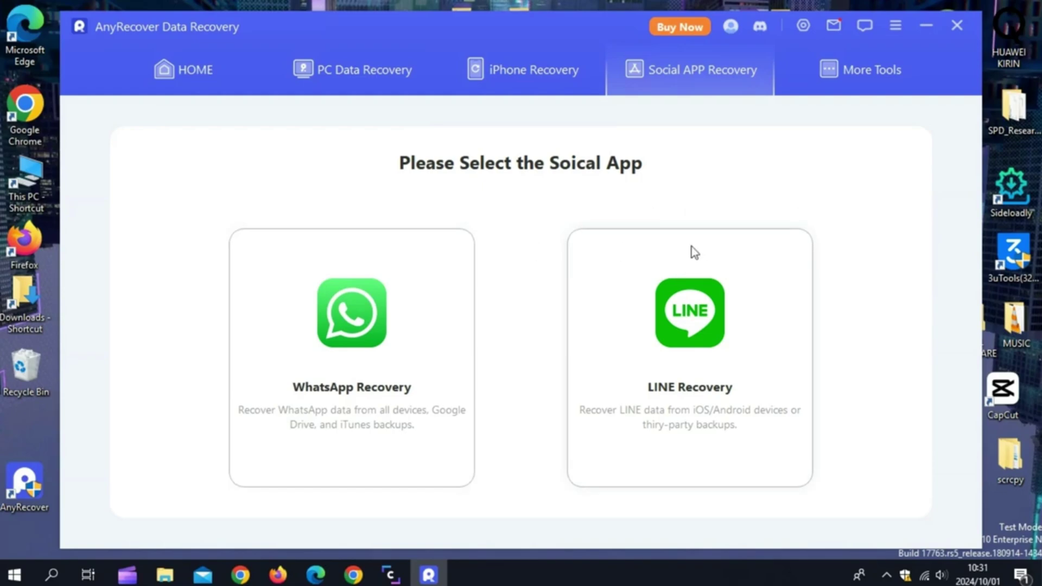
click(866, 69)
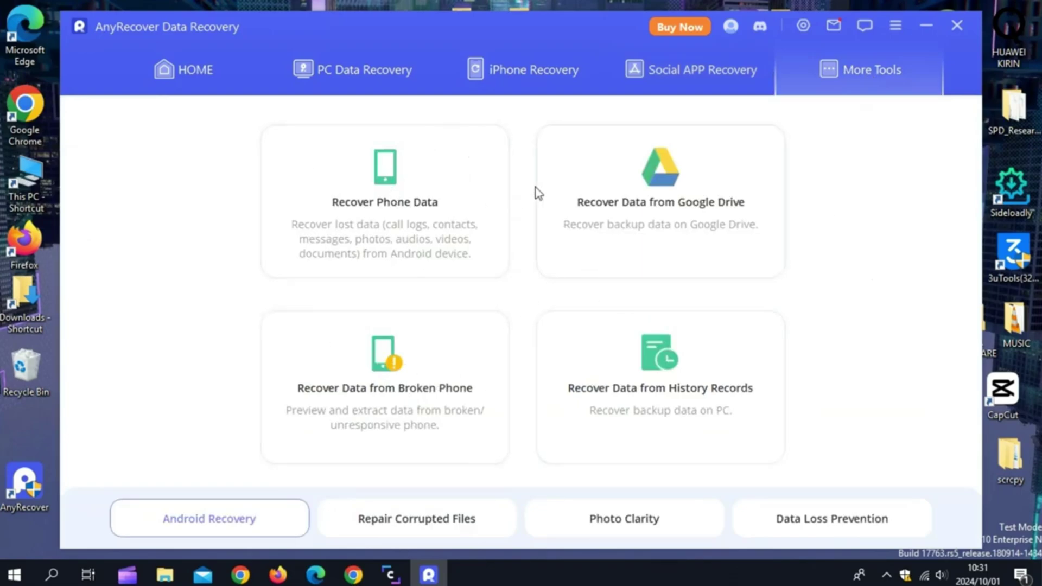
click(526, 72)
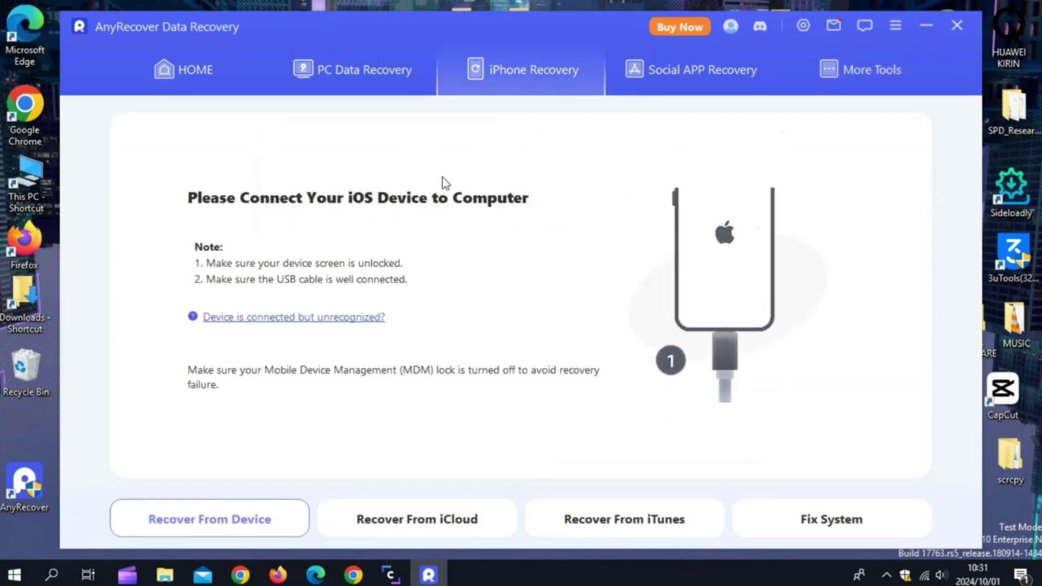
click(423, 526)
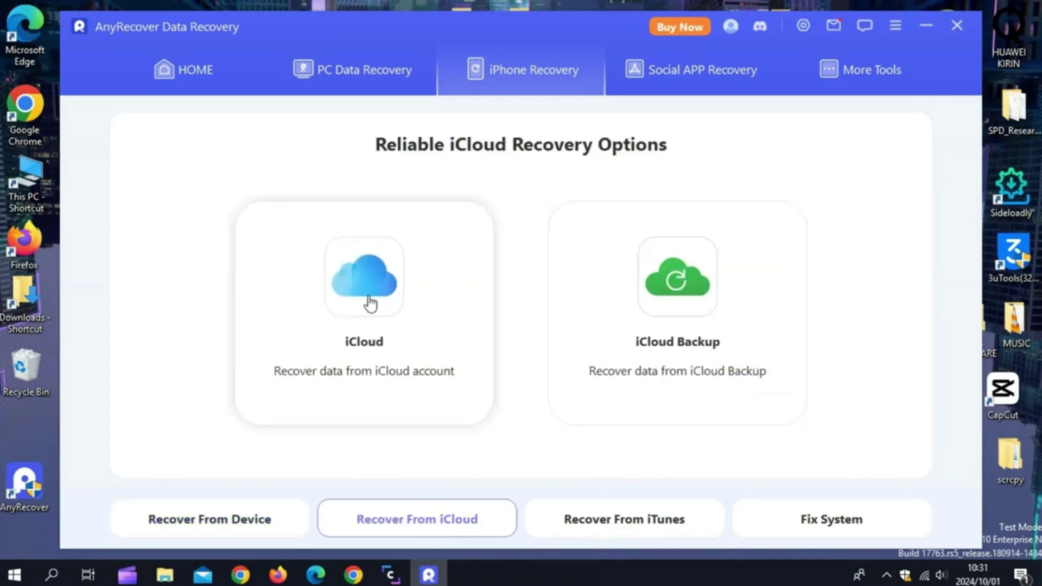
click(623, 521)
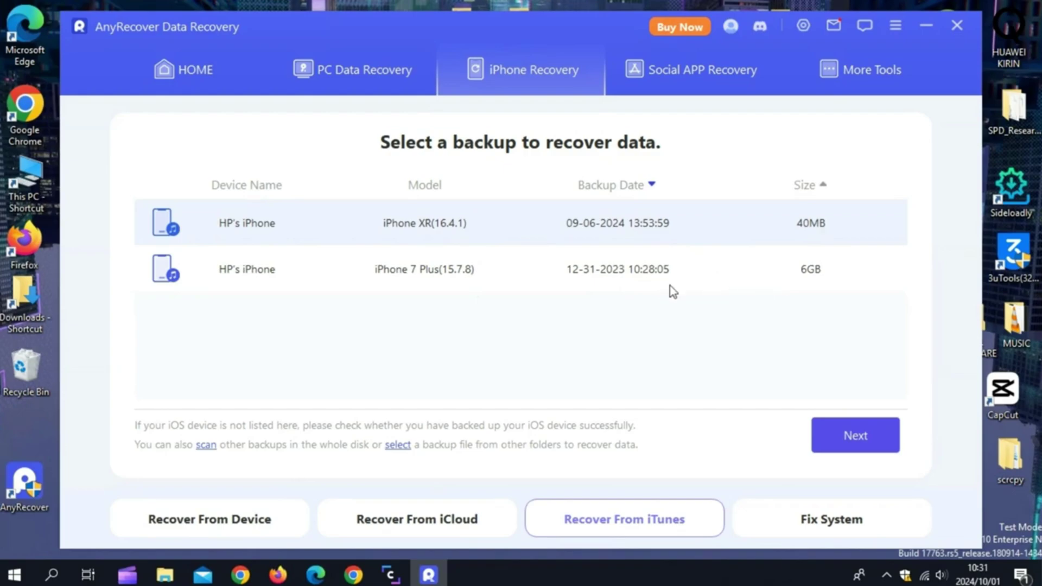
click(832, 518)
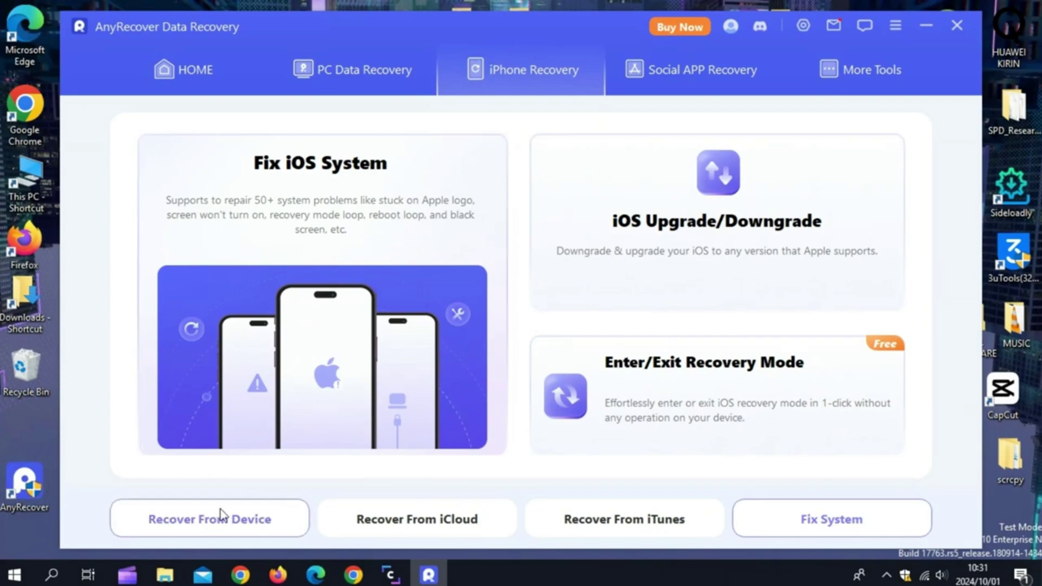
click(197, 522)
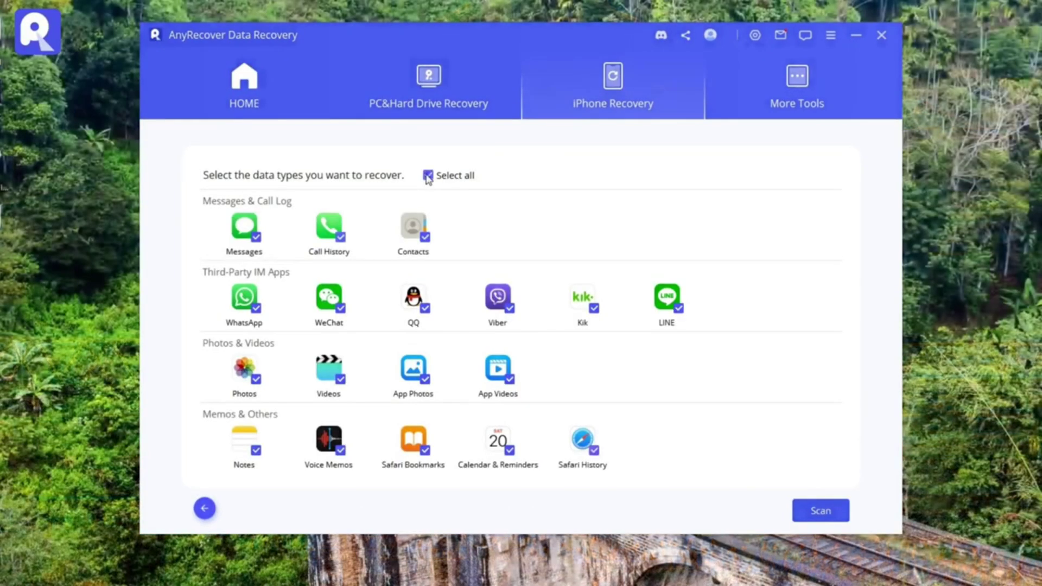
Step: Scan the iPhone for only Messages, Call History, Contacts, Photos and Videos, then view Contacts
click(428, 175)
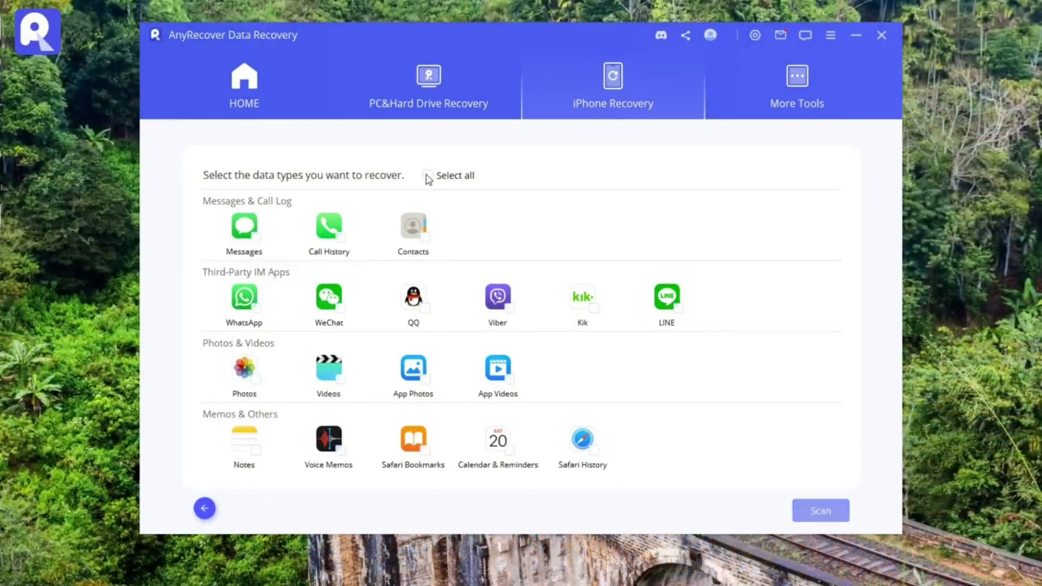
click(303, 244)
click(341, 245)
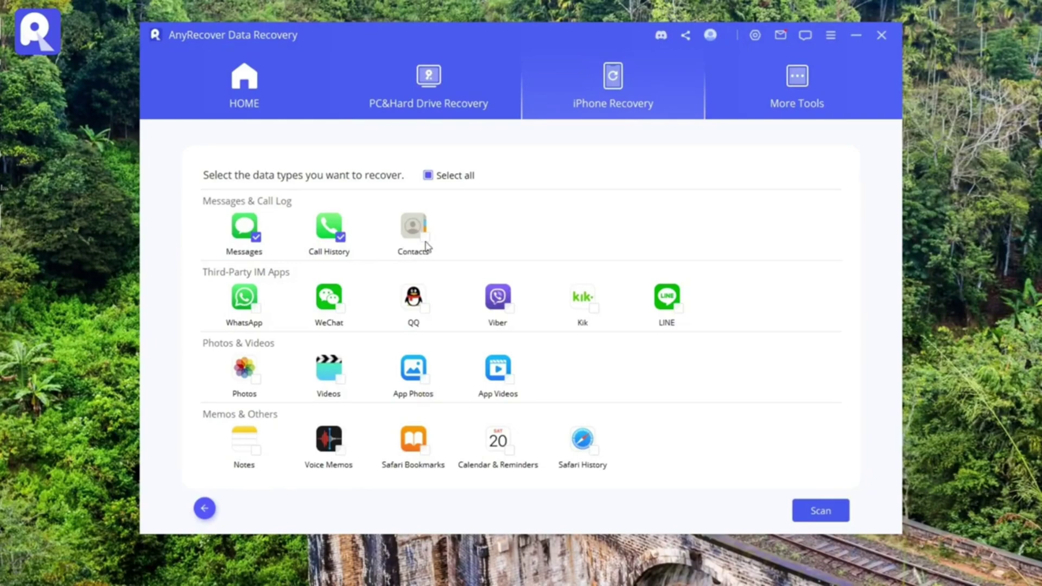
click(425, 244)
click(257, 385)
click(339, 387)
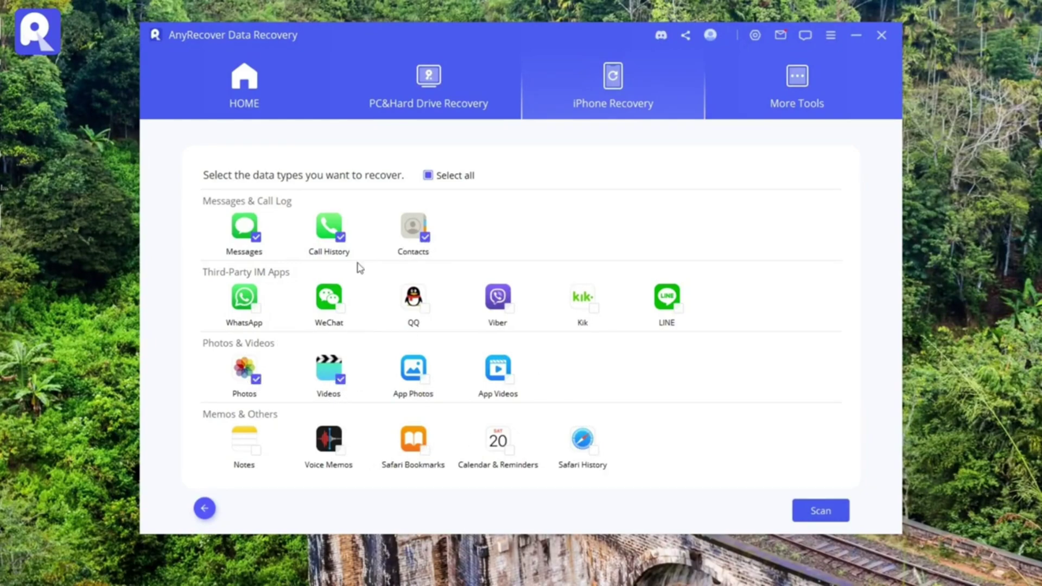
click(819, 500)
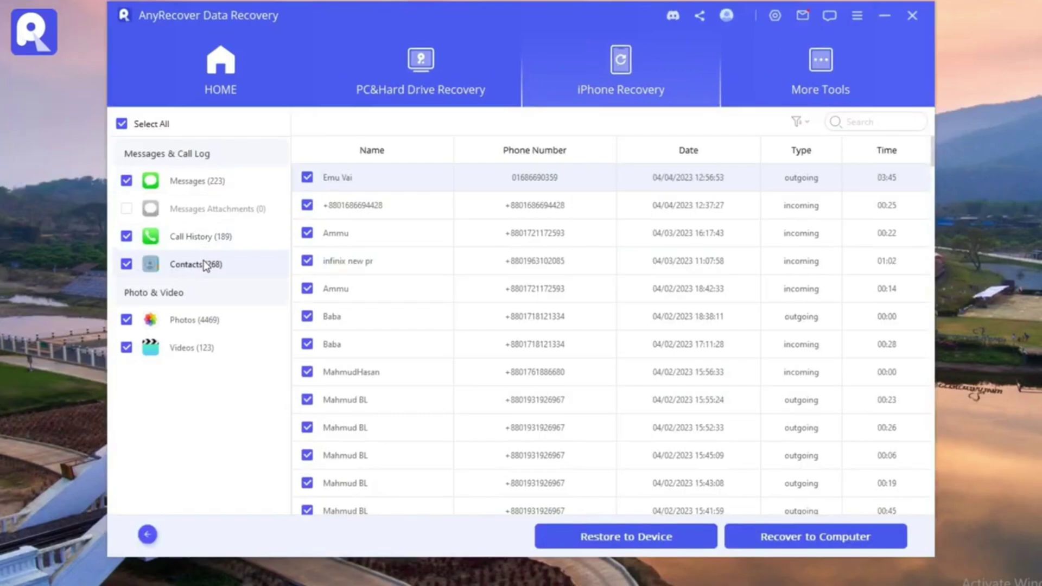
click(208, 265)
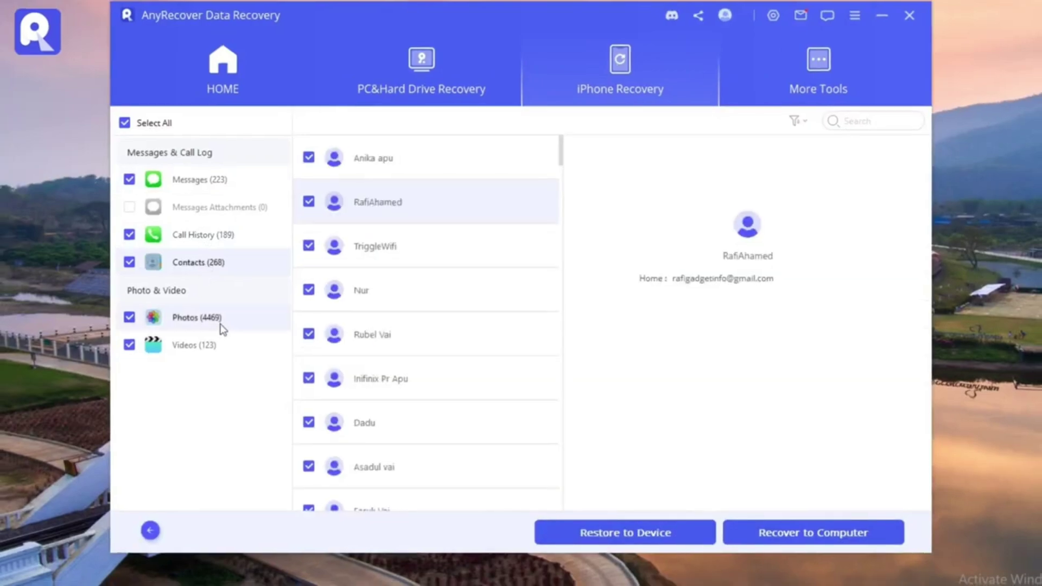
Step: Glance at the recovered photos, then open the Halloween sale promotion page
click(219, 324)
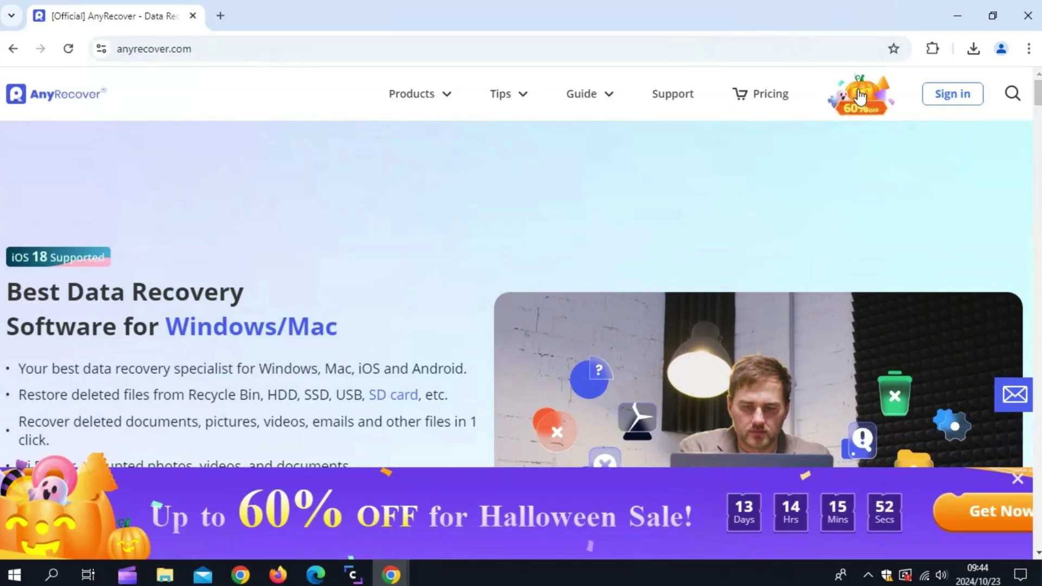
click(864, 90)
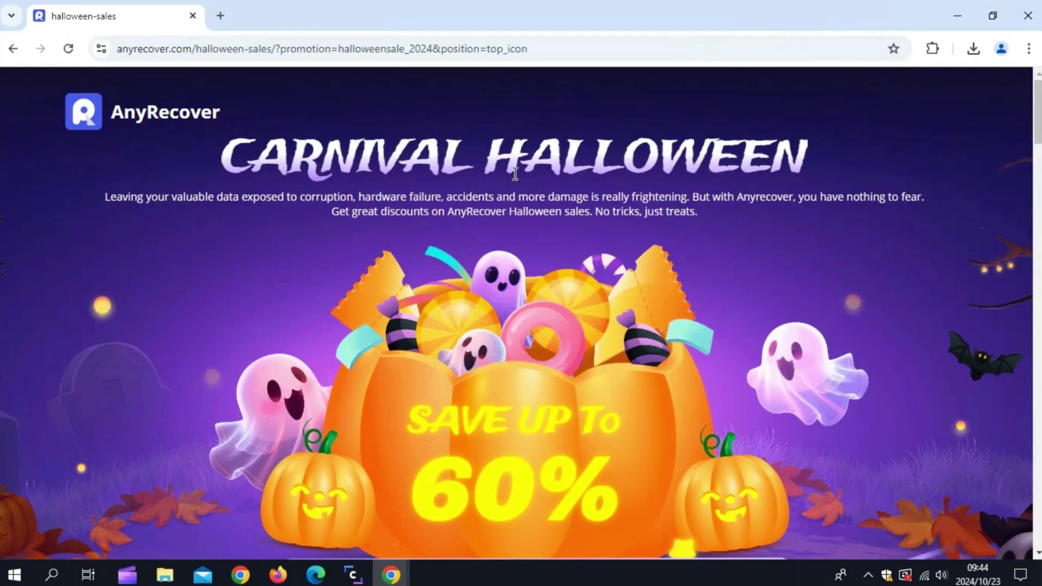
scroll(970, 247, down, 1)
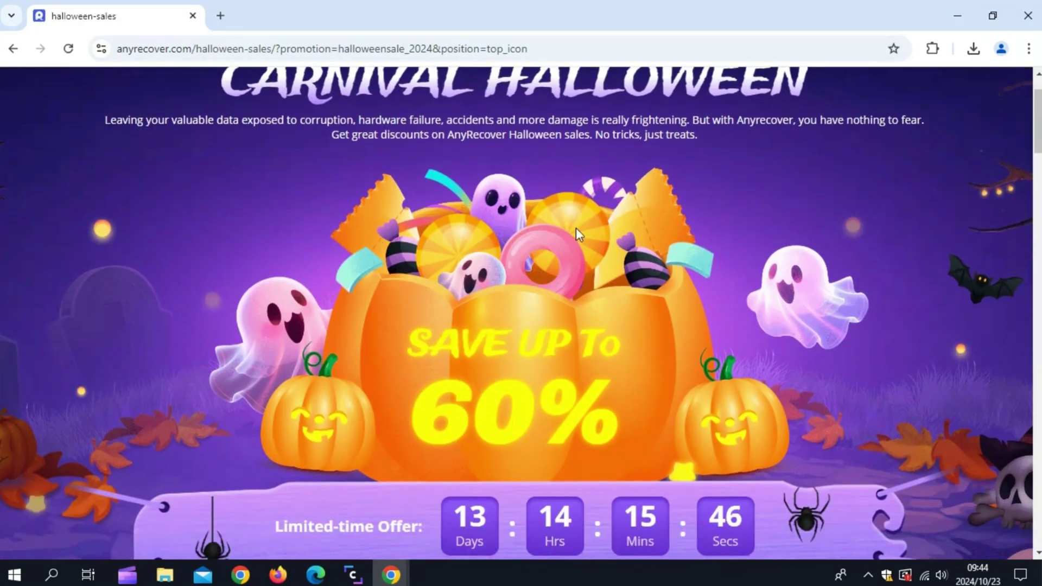
scroll(467, 218, up, 1)
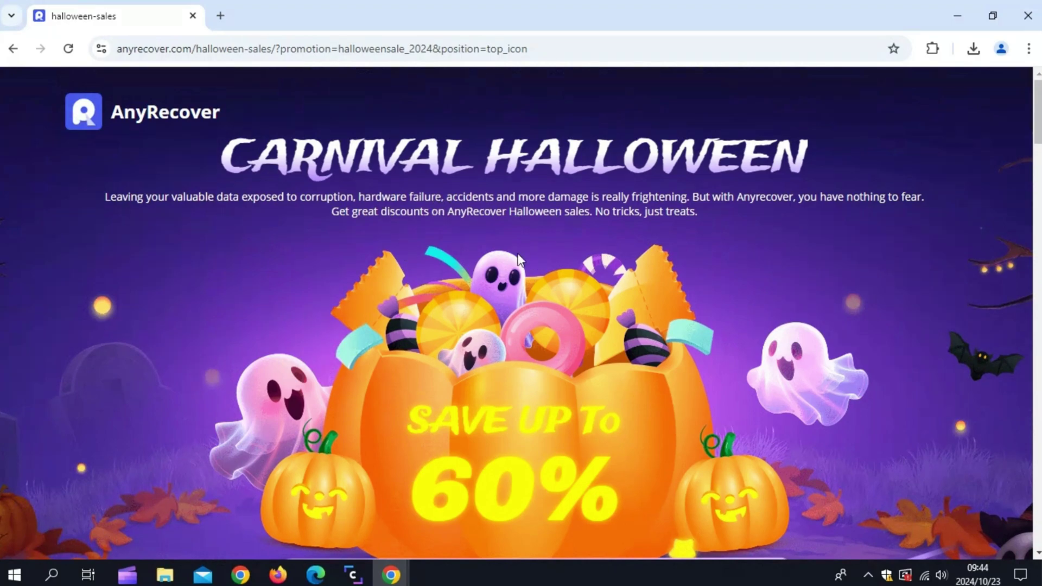
scroll(656, 239, down, 2)
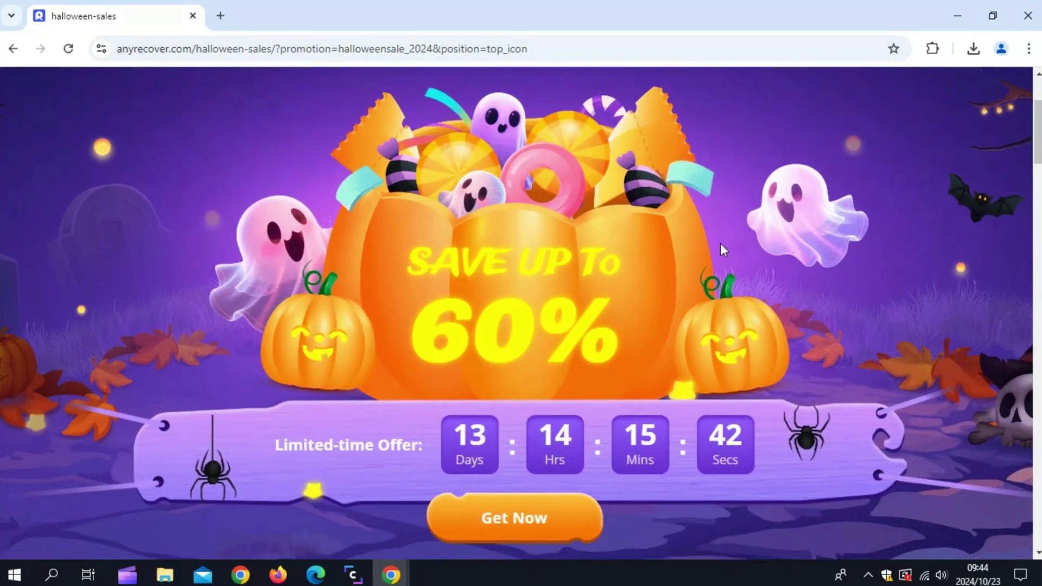
scroll(728, 247, down, 1)
scroll(741, 250, down, 2)
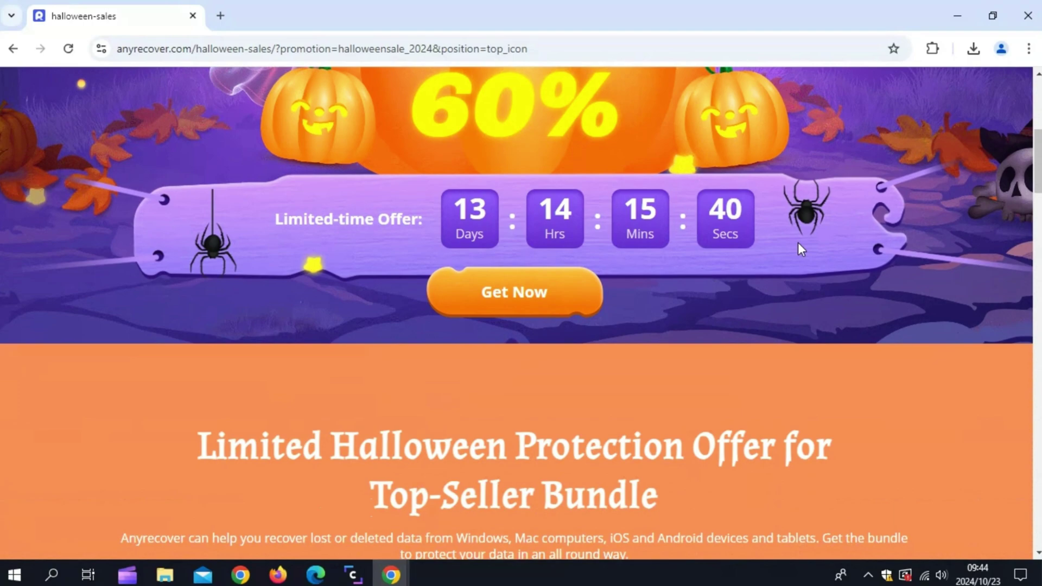
scroll(798, 241, down, 1)
scroll(676, 240, down, 2)
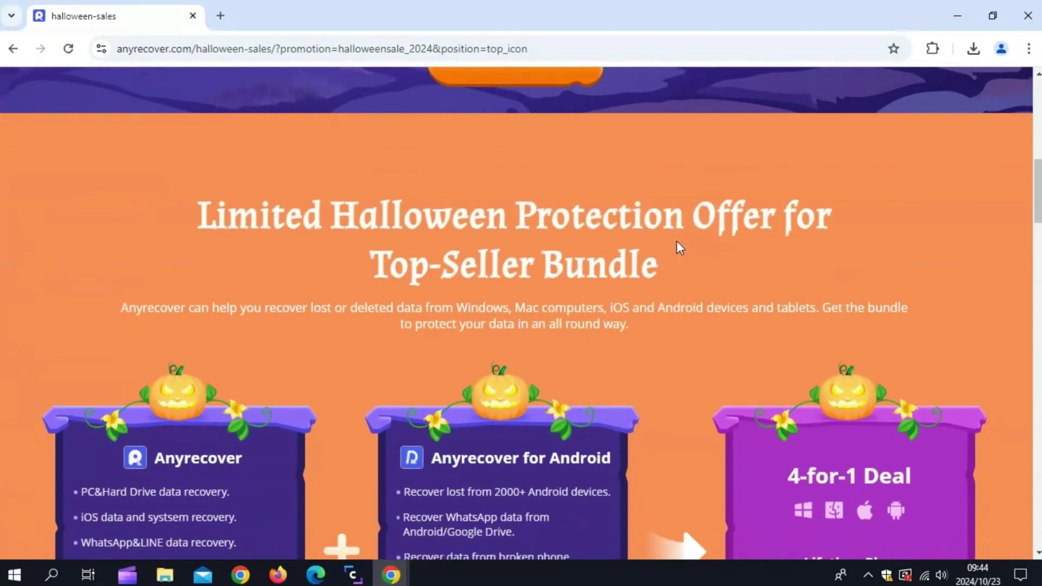
scroll(677, 240, down, 1)
scroll(677, 240, down, 1)
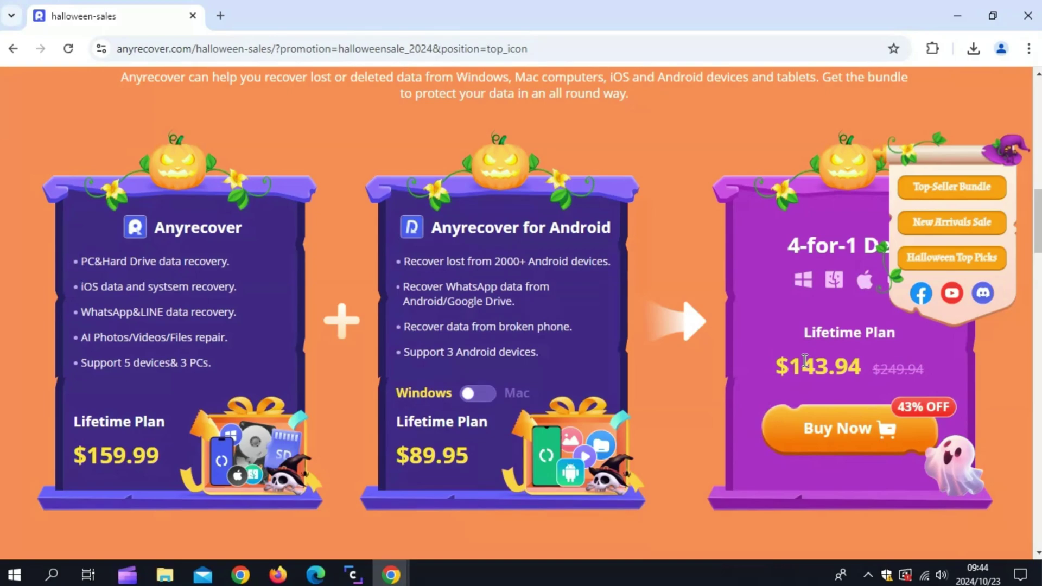
scroll(805, 361, down, 1)
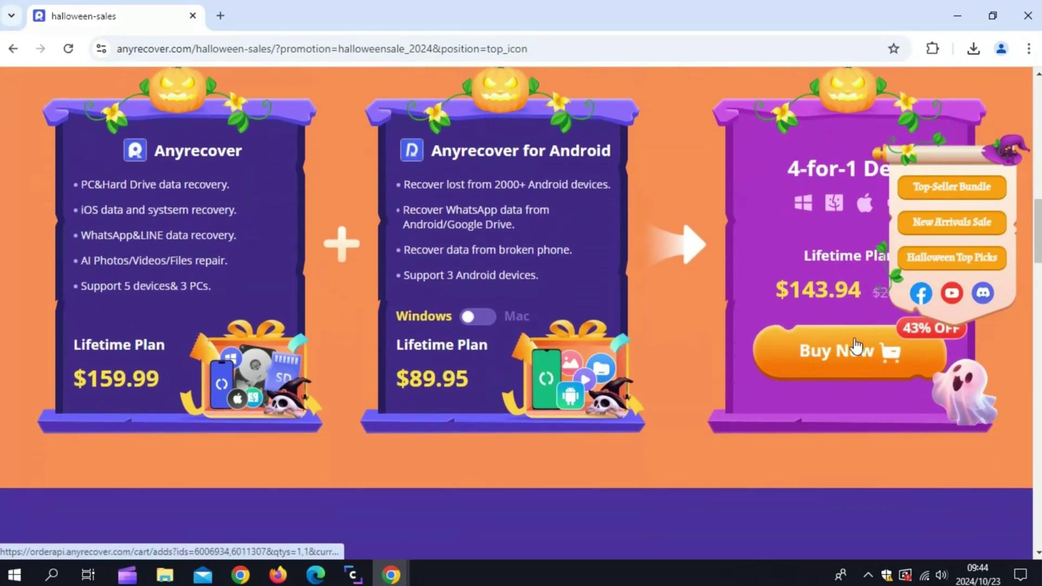
scroll(793, 266, up, 1)
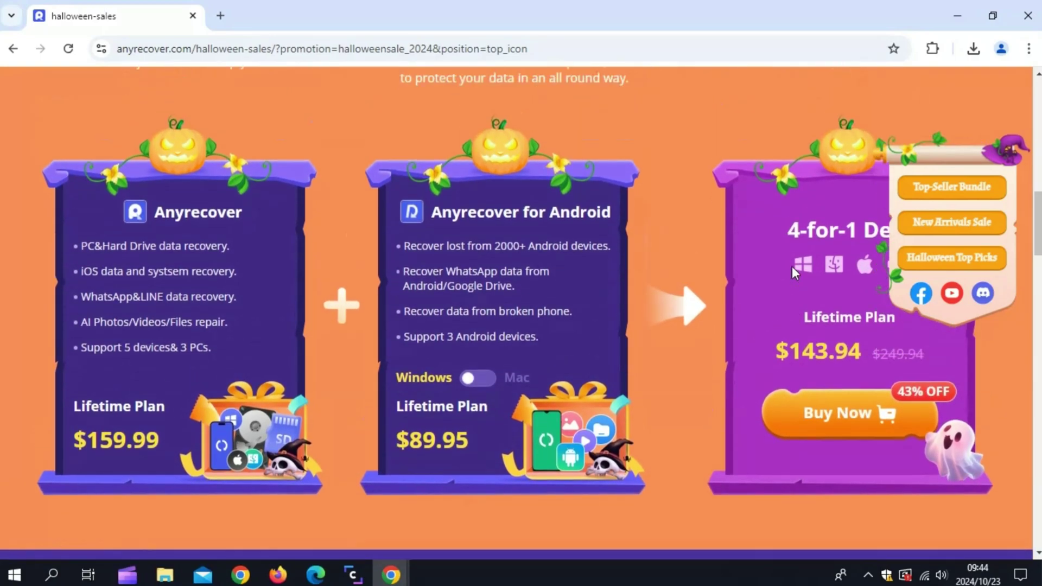